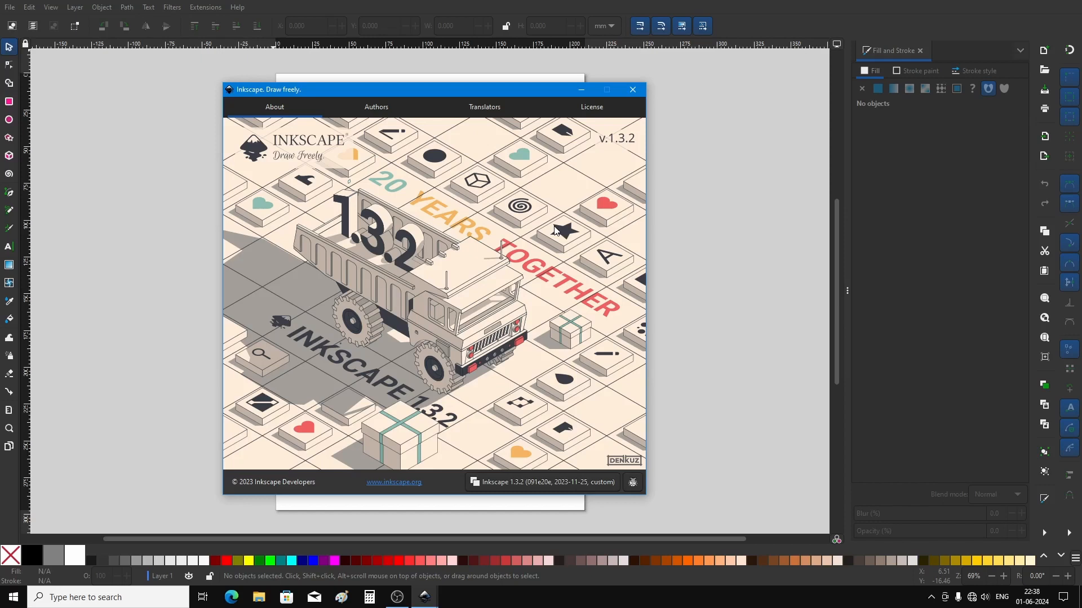
Set the page format to Video HD 1080p in landscape orientation, 1920 × 1080 px, and turn off the page border
click(631, 91)
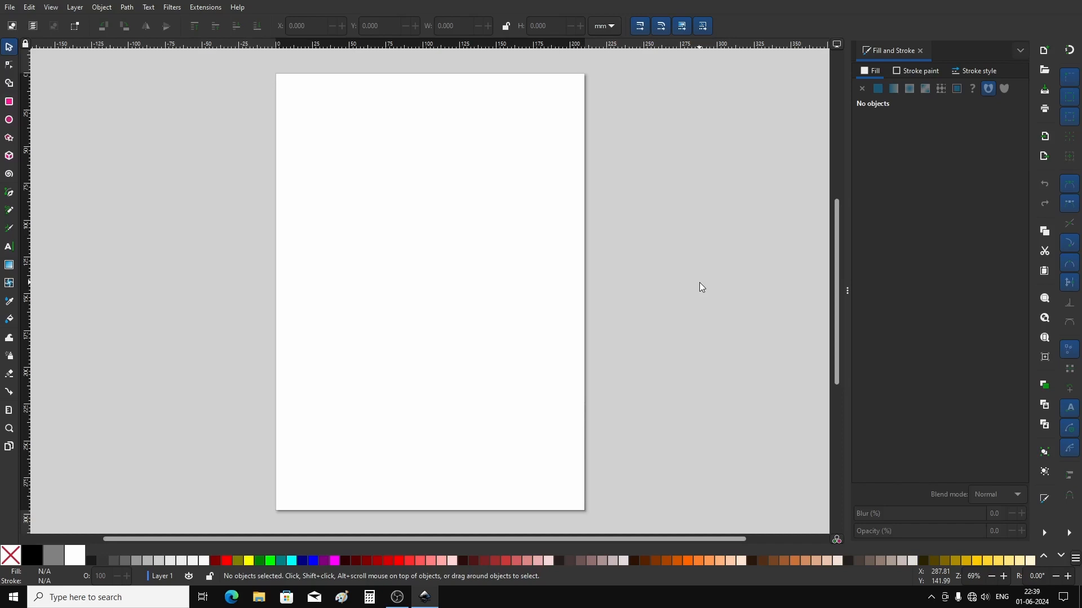
click(9, 7)
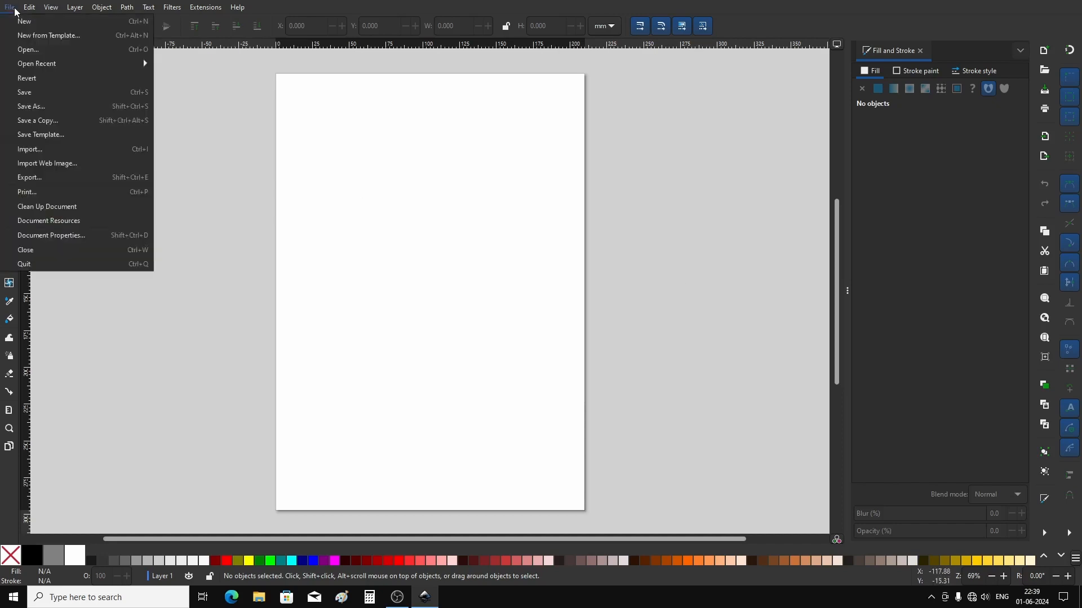
click(59, 235)
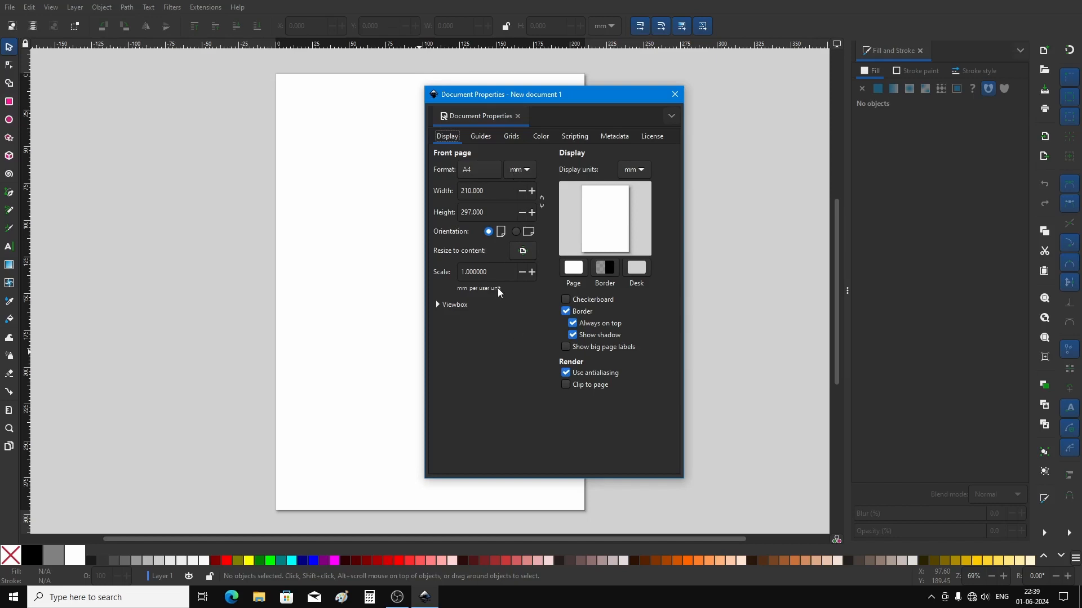
click(479, 168)
scroll(519, 313, down, 3)
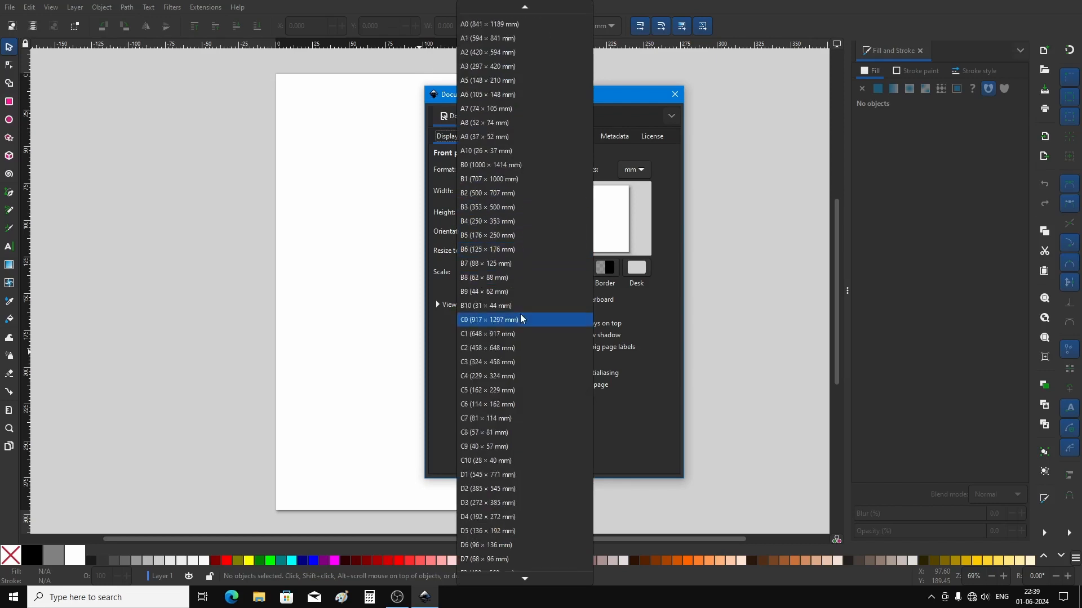
scroll(522, 338, down, 3)
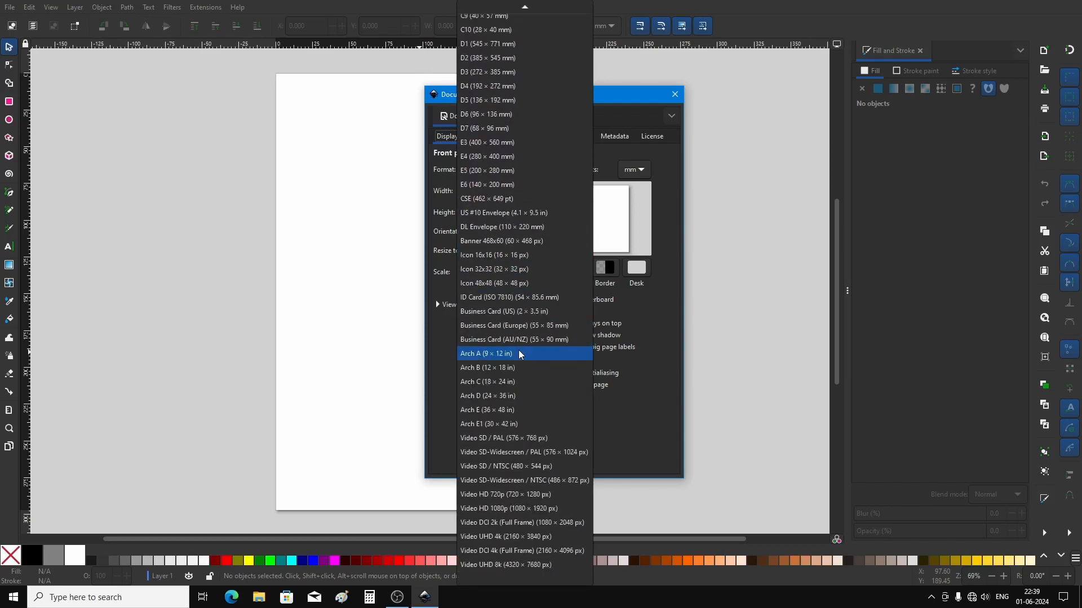
click(498, 508)
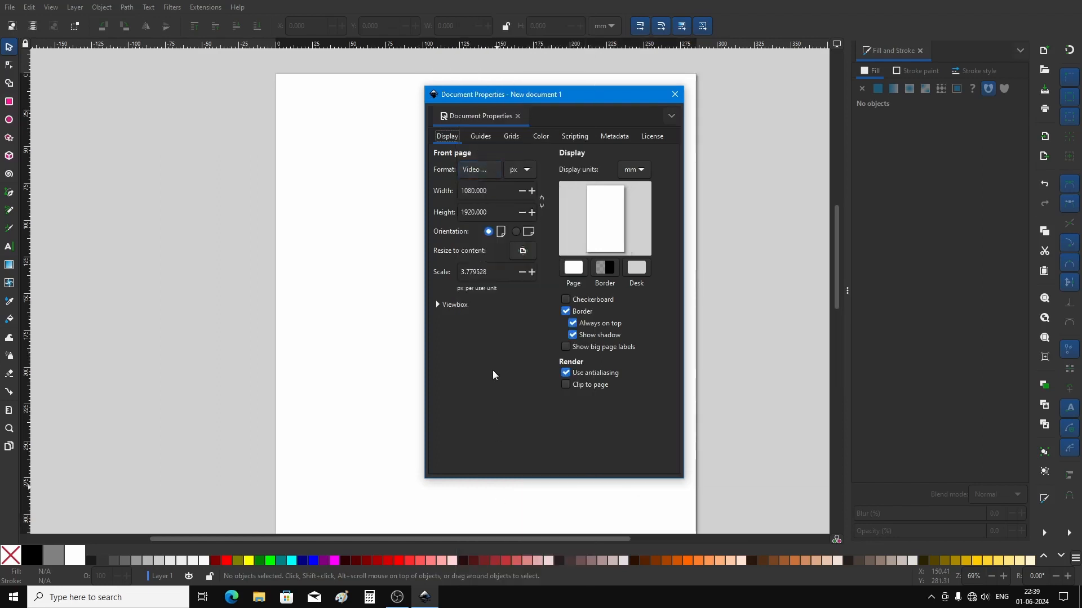
click(516, 231)
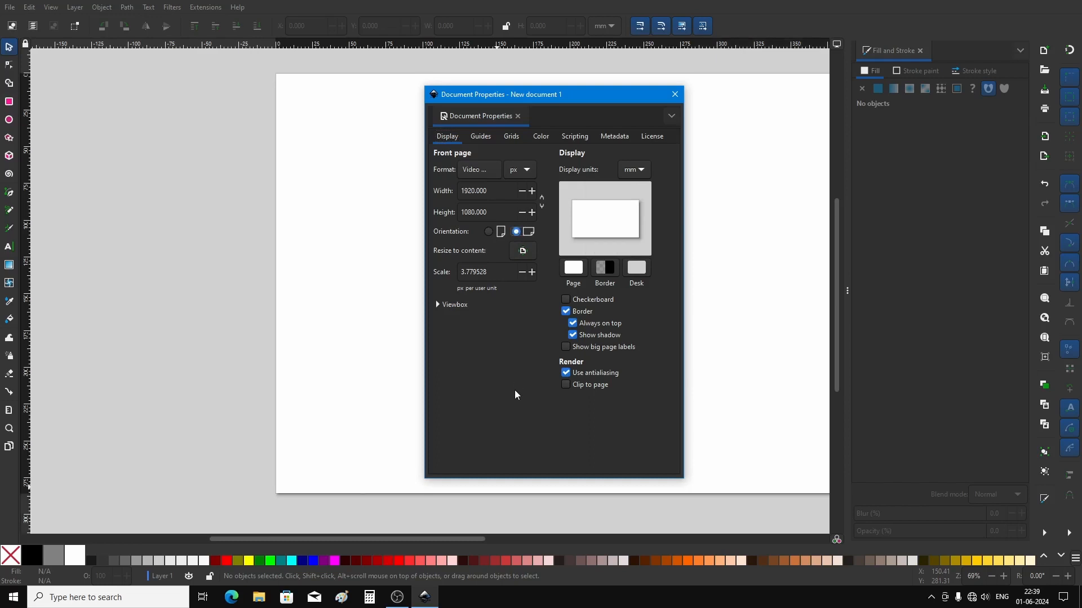
click(584, 311)
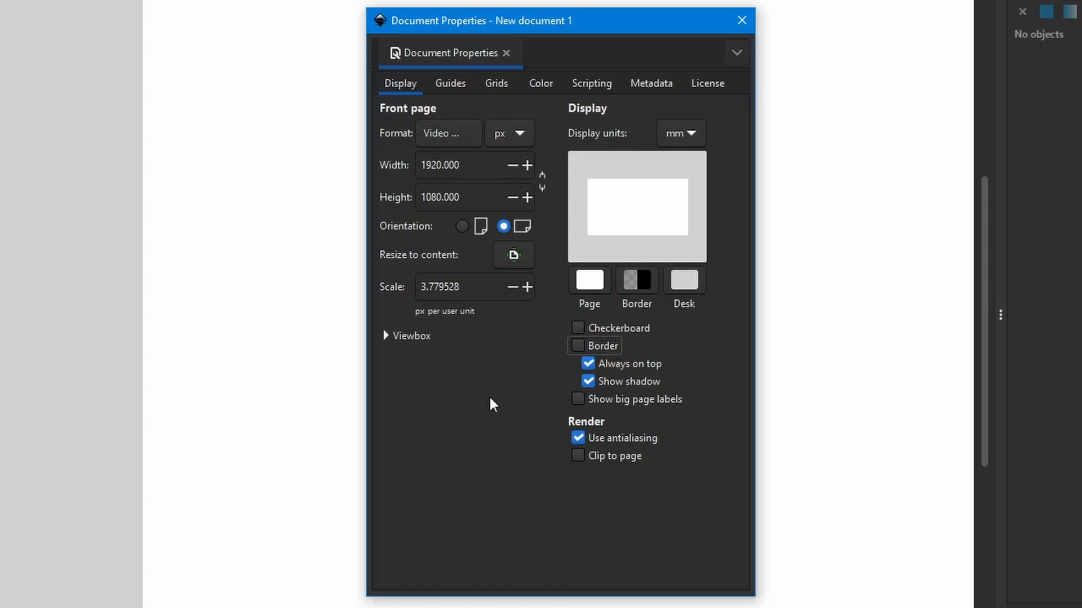
Open the page background colour, try the CMYK colour model, and settle on HSV with the colour wheel expanded
click(593, 282)
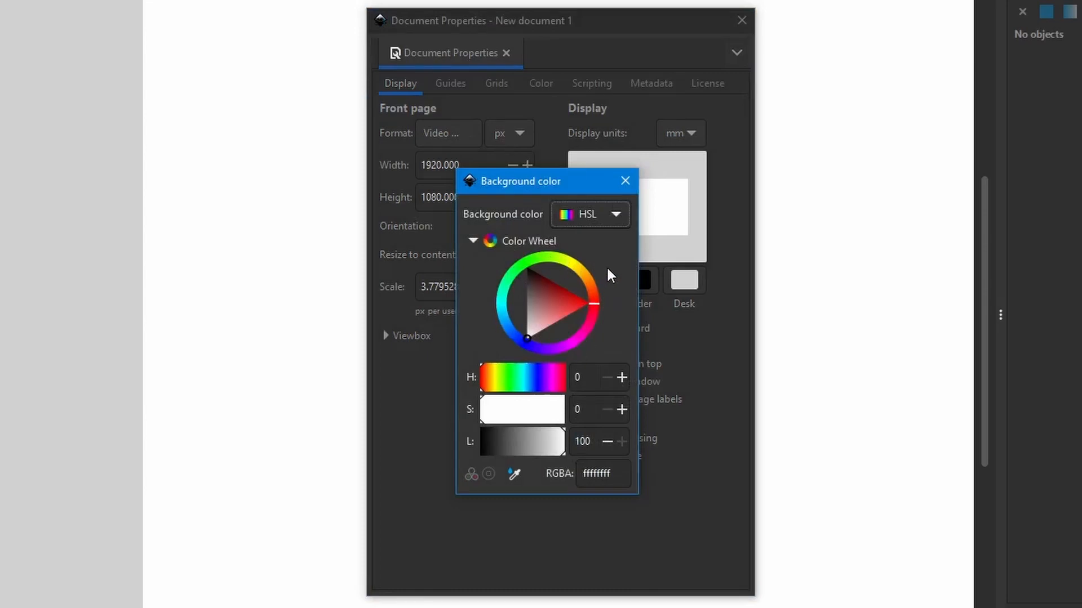
click(608, 221)
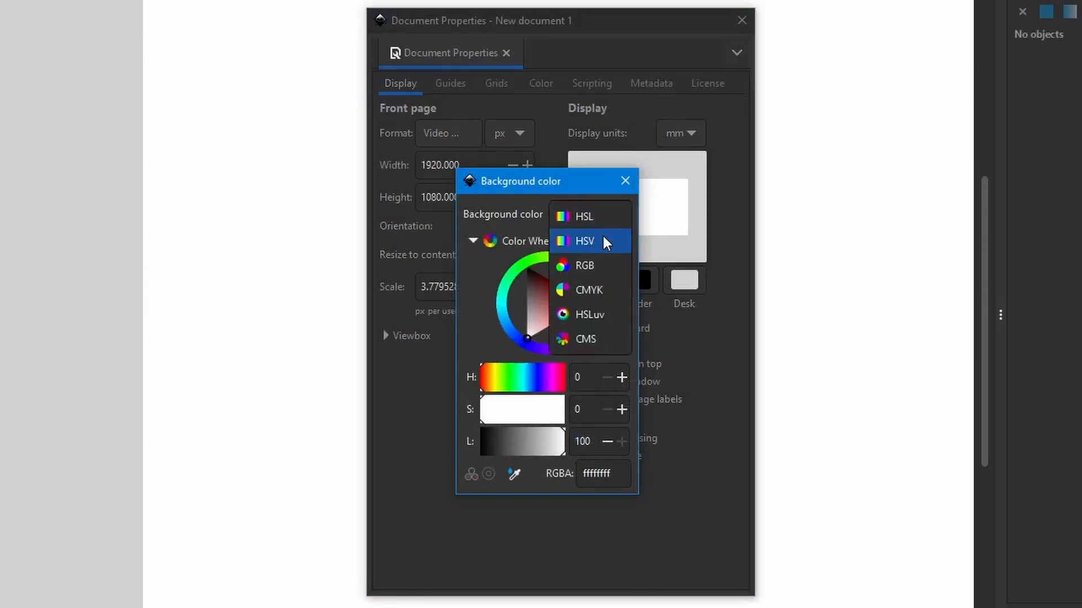
click(604, 239)
click(601, 211)
click(597, 193)
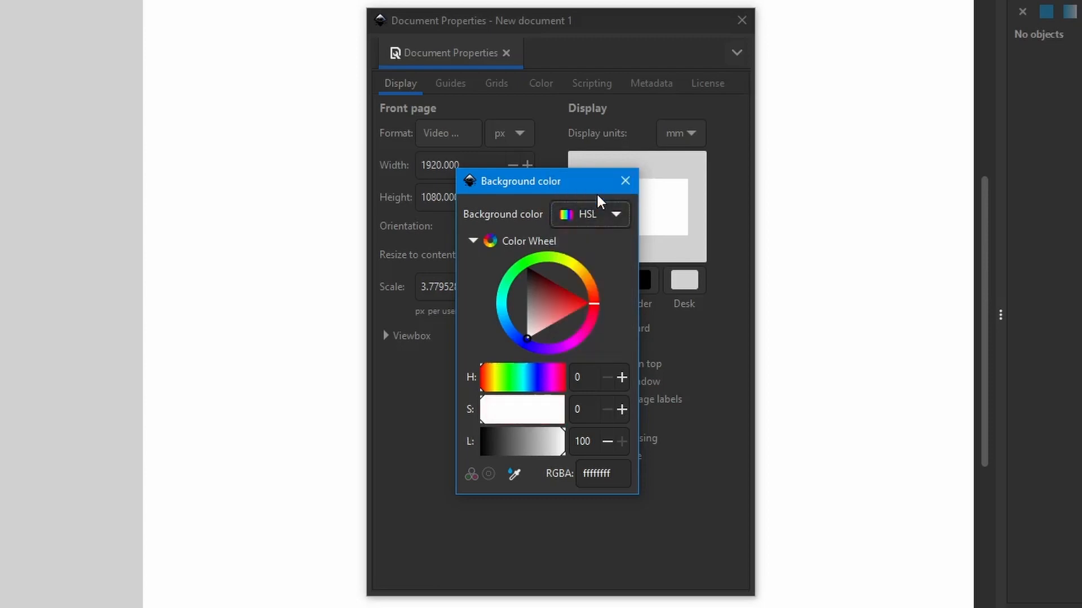
click(594, 210)
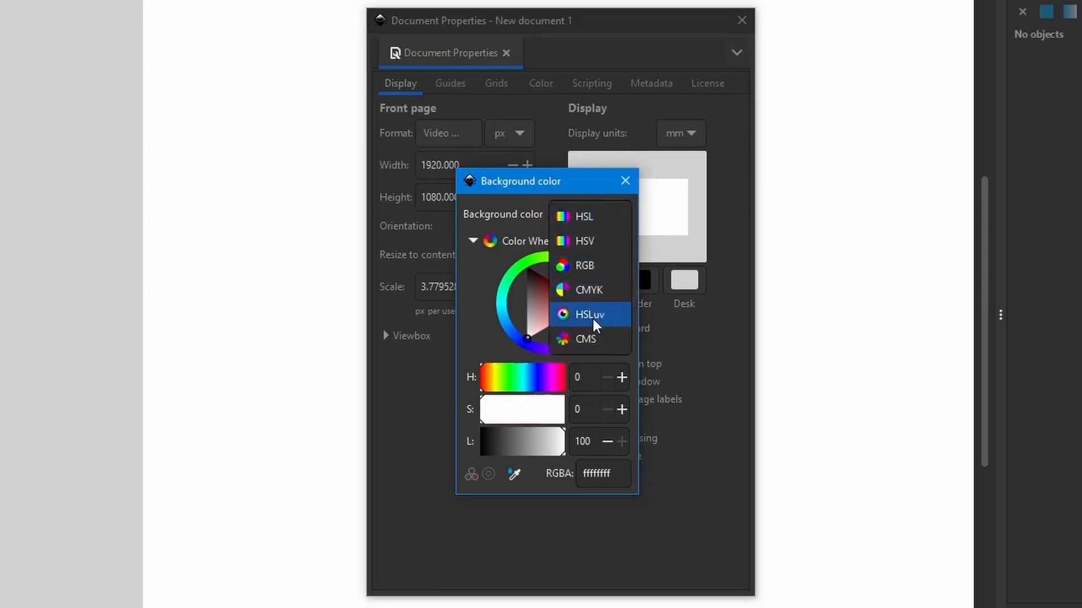
click(594, 291)
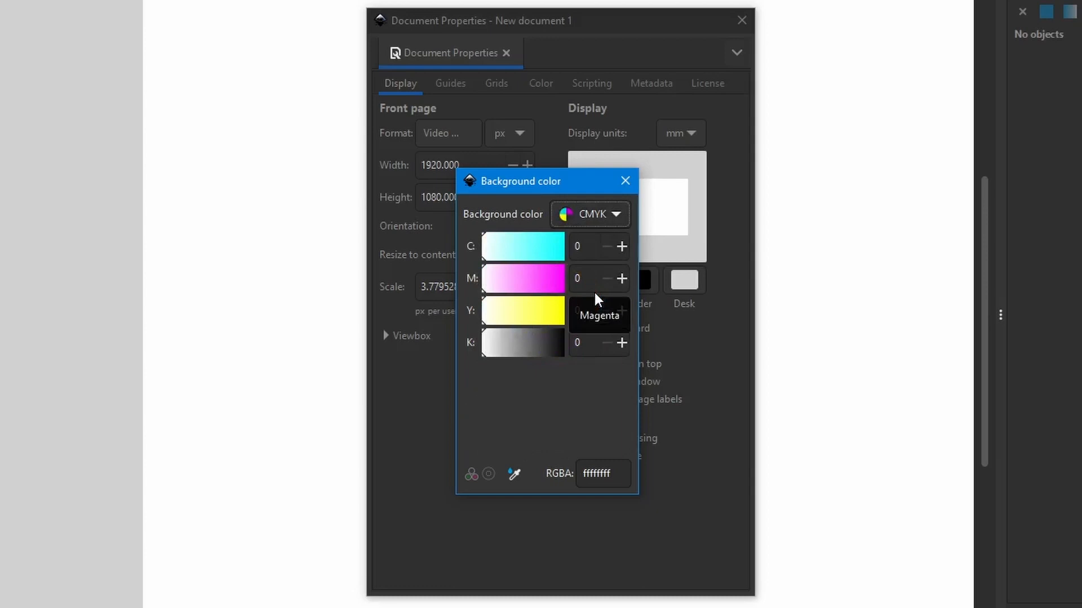
click(613, 215)
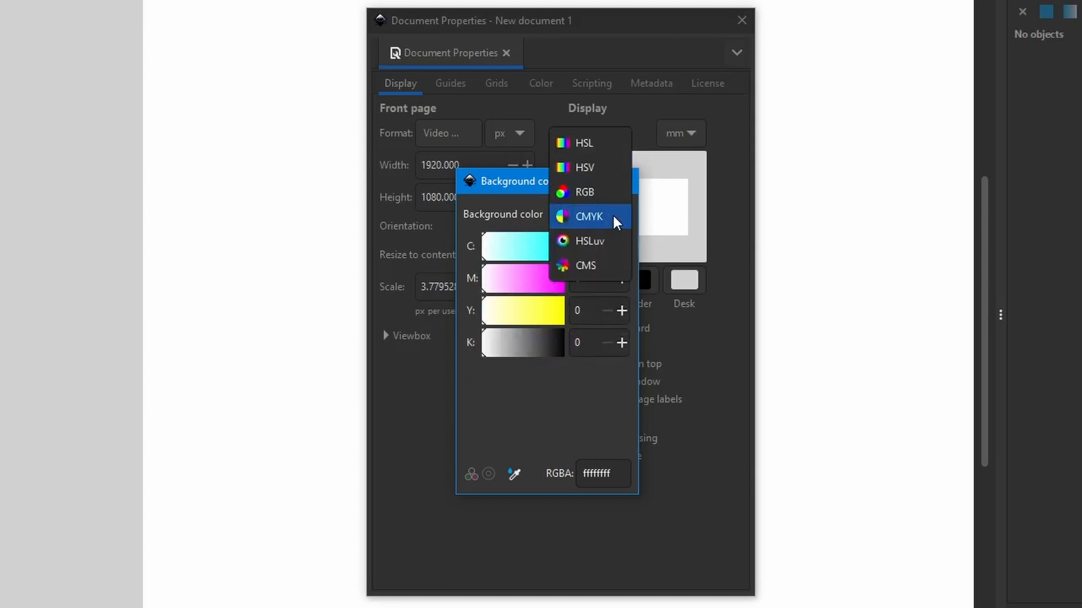
click(602, 172)
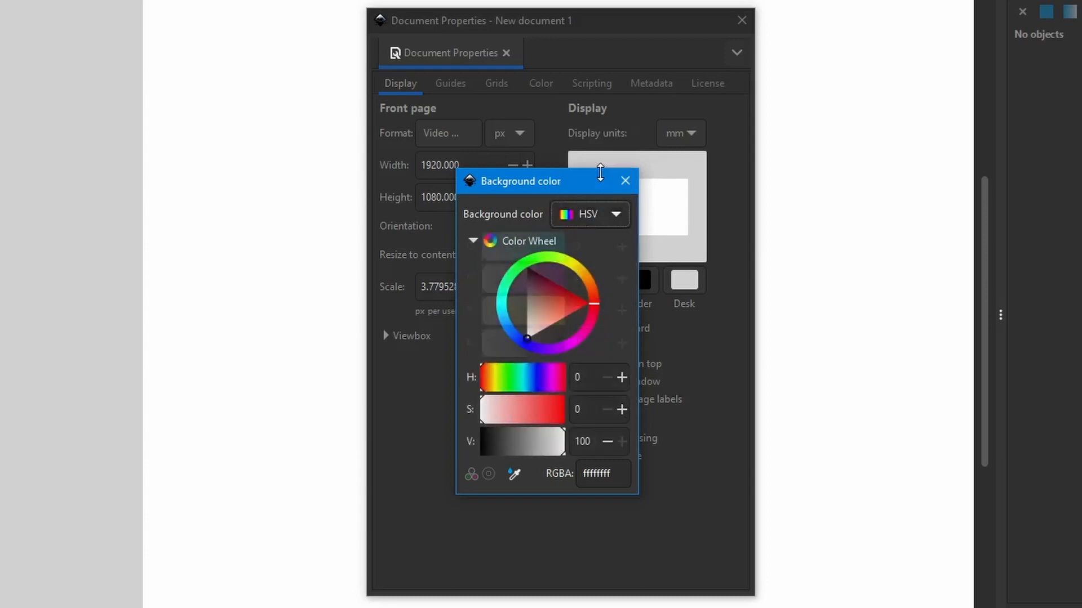
click(472, 241)
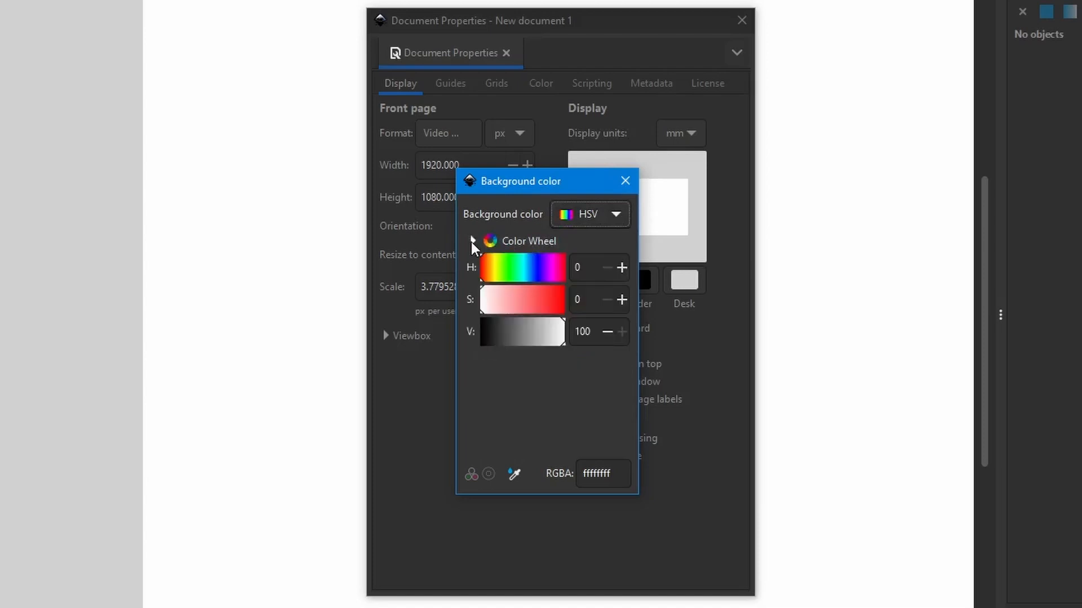
click(472, 241)
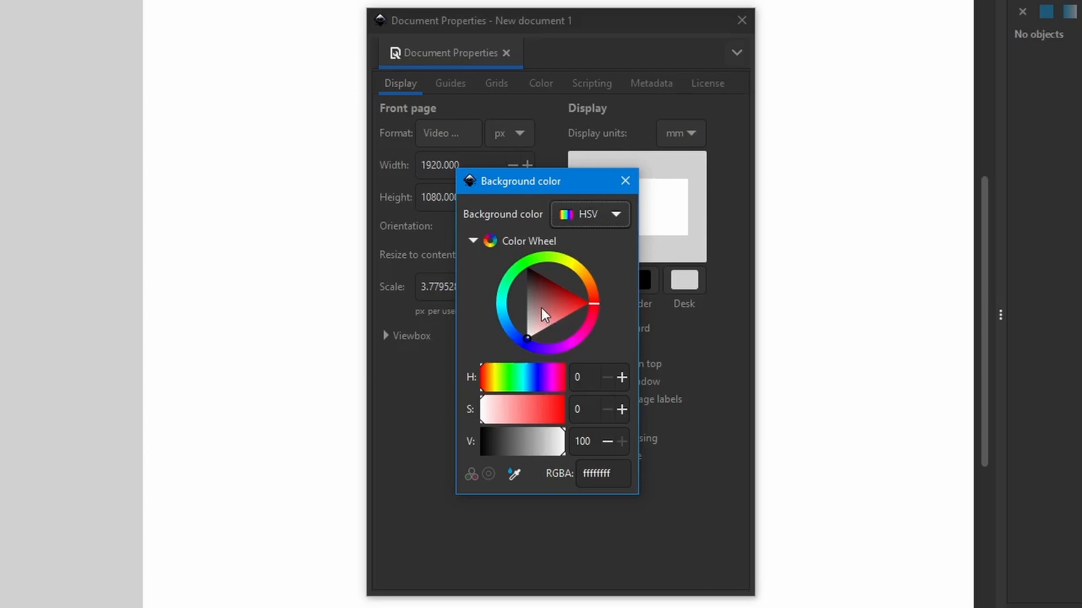
Set the page background to black, RGBA 000000ff, and close the document properties
drag(542, 308, 474, 191)
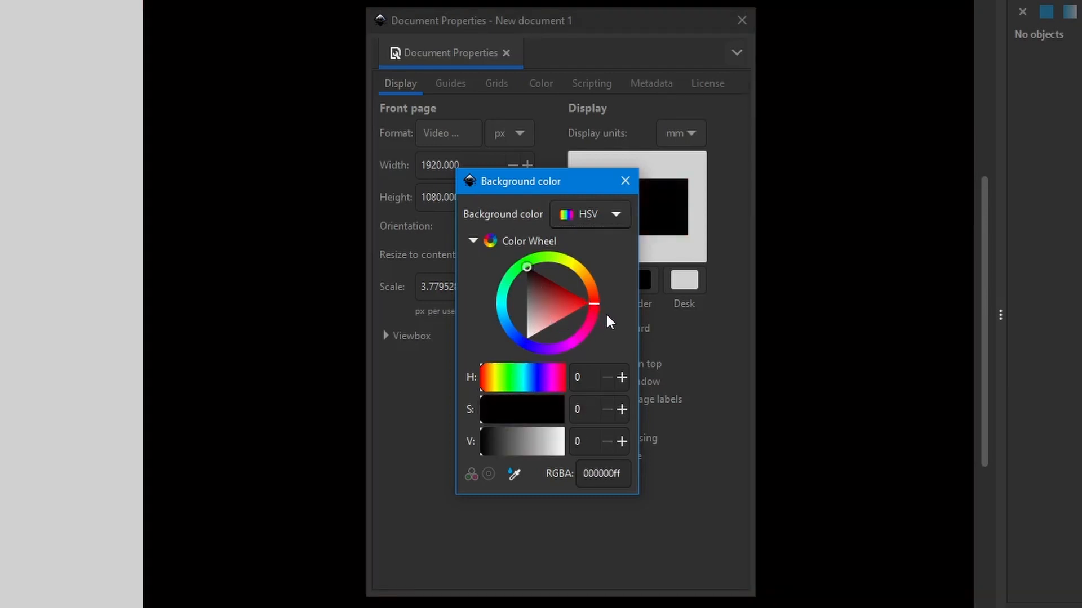
click(629, 181)
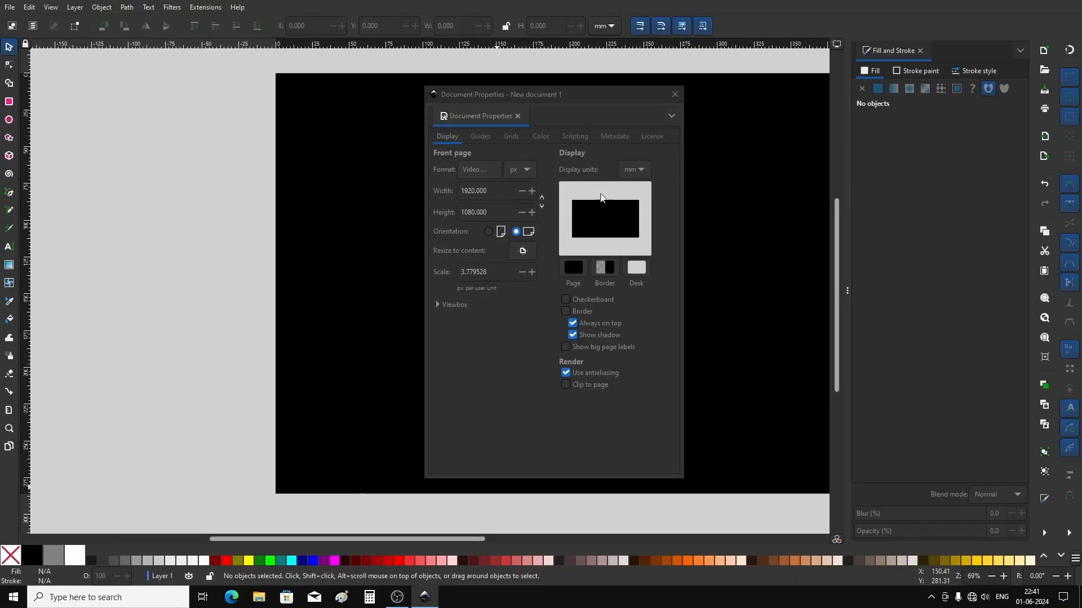
click(680, 88)
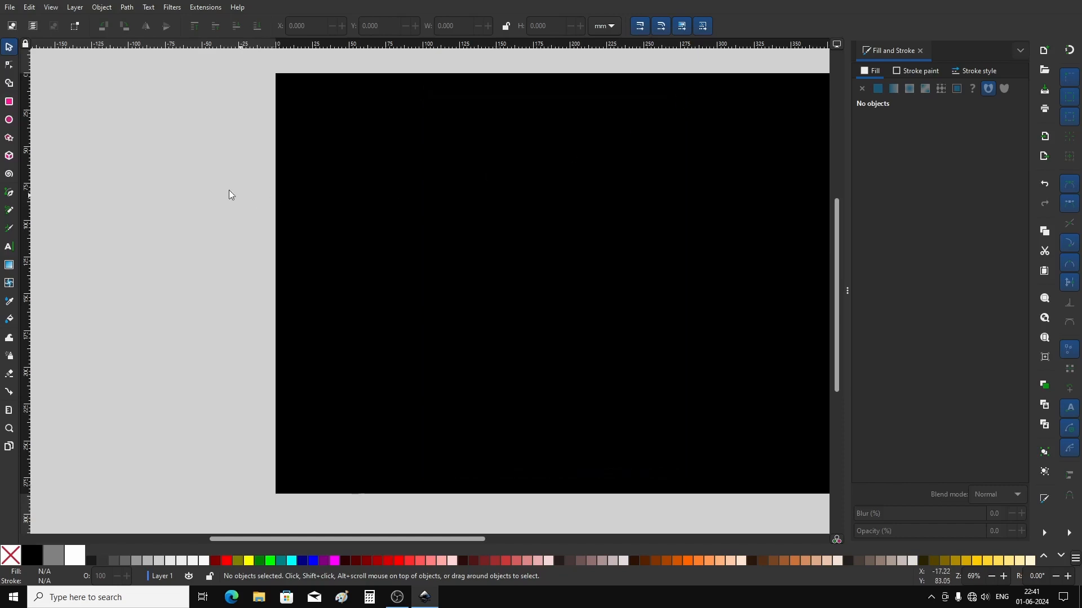
Zoom the view to fit the whole page
click(52, 7)
mouse_move(67, 21)
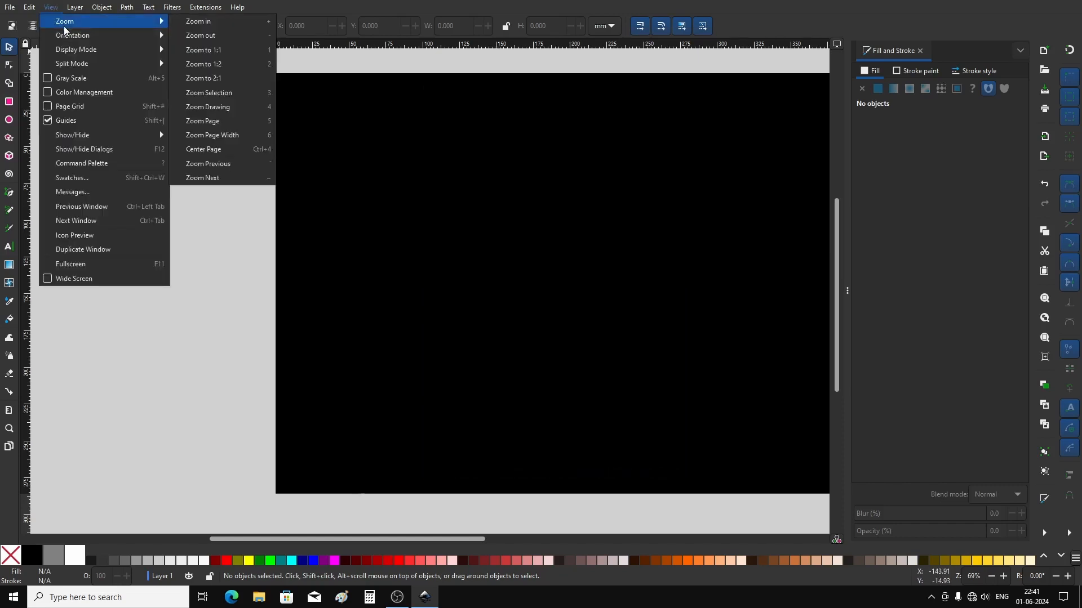
click(211, 121)
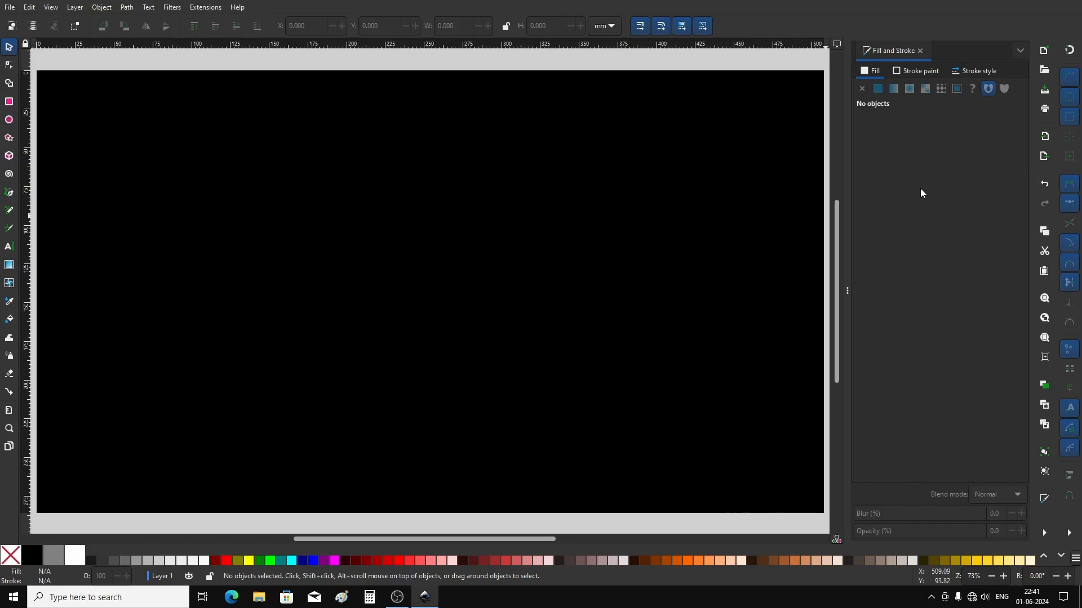
Close the Fill and Stroke dialog and reopen it
click(920, 51)
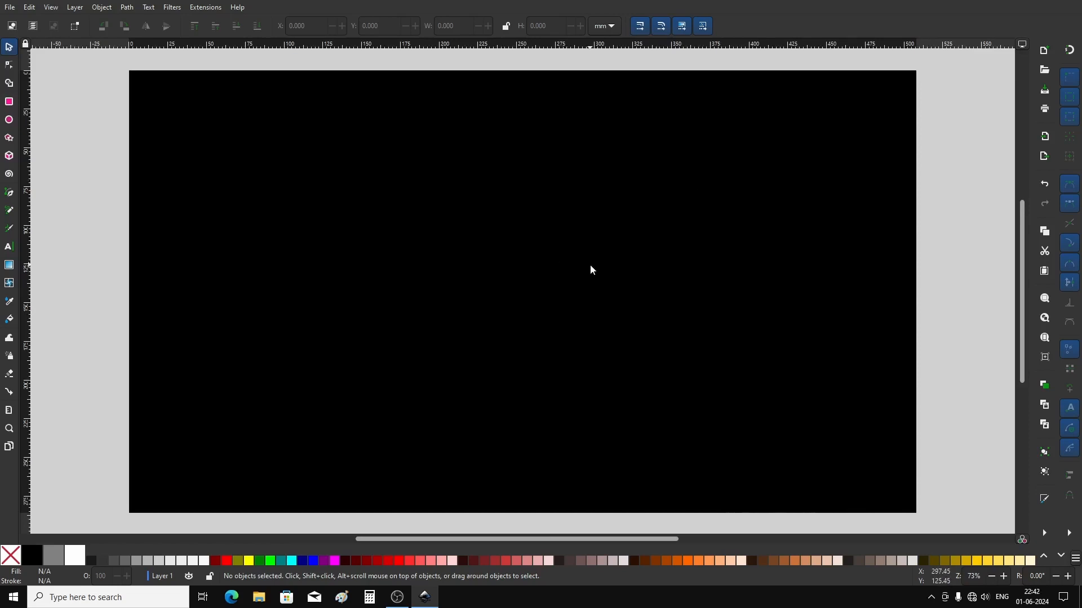
click(102, 7)
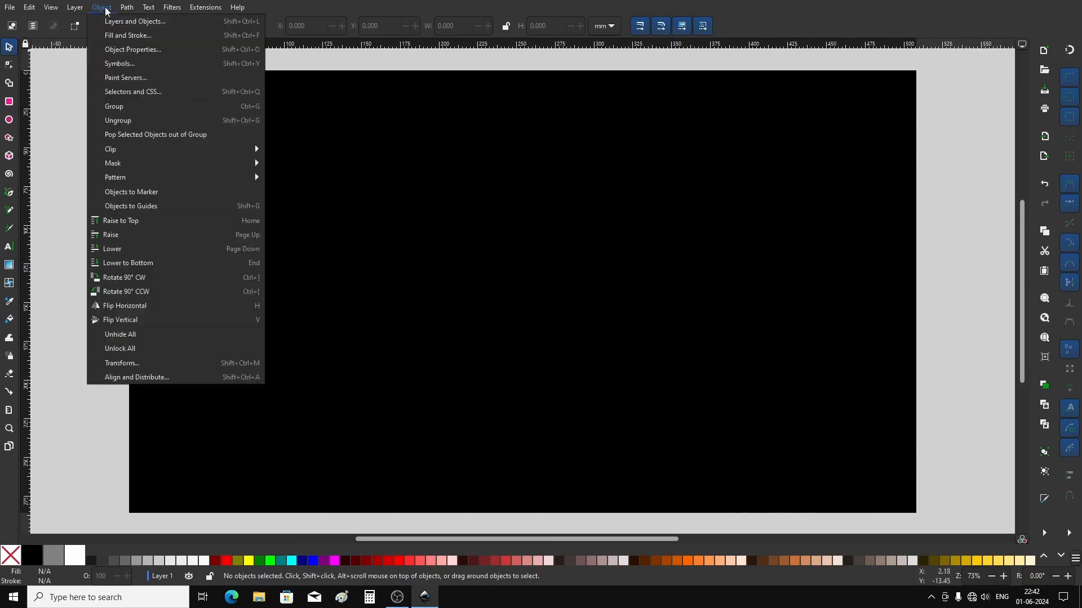
click(119, 37)
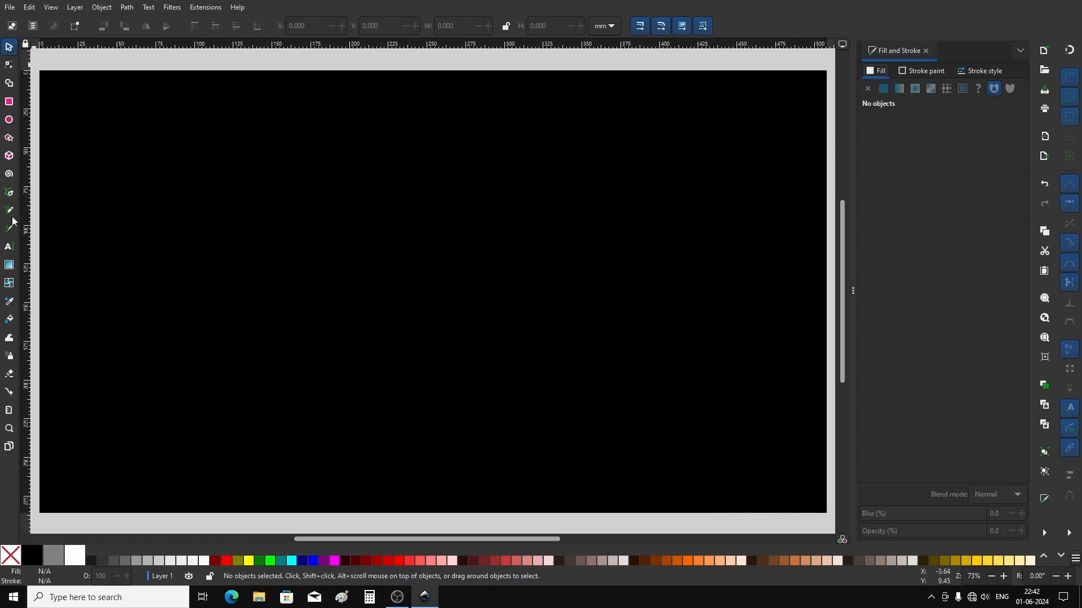
Draw a yellow polygon with 6 corners and rounding 1, about 233 × 248 mm, extending past the page's upper edge
click(8, 139)
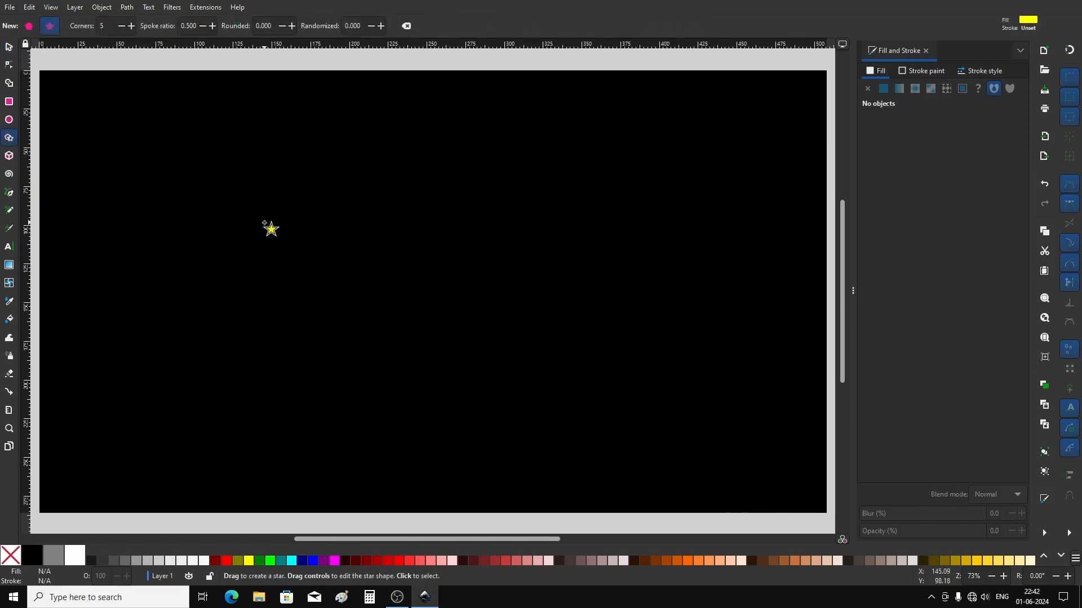
click(30, 26)
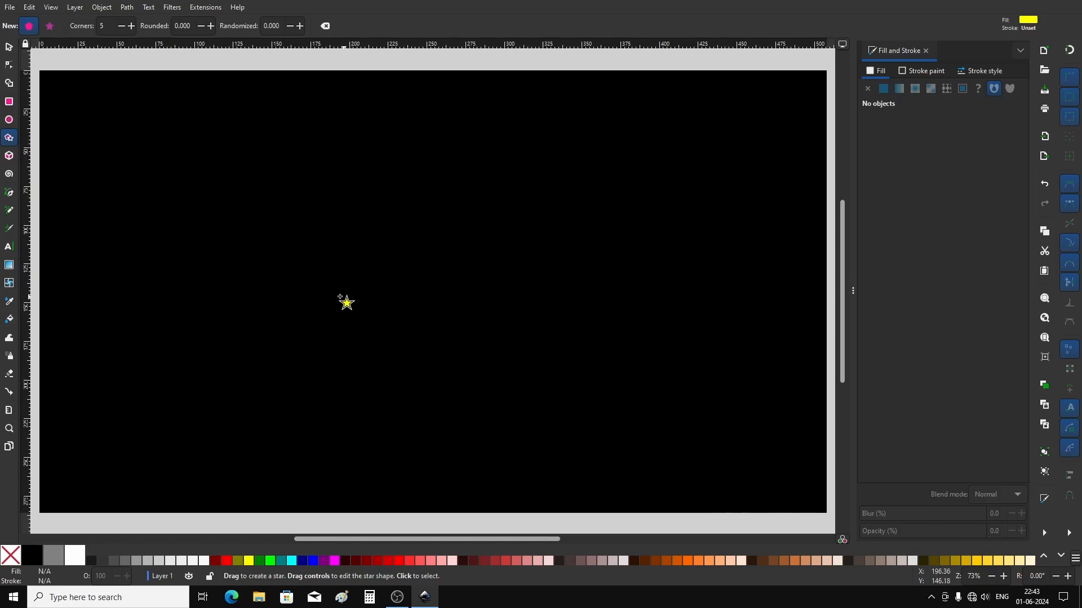
click(131, 26)
click(177, 26)
text(1)
mouse_move(287, 187)
mouse_down()
mouse_move(430, 317)
mouse_move(385, 303)
mouse_move(375, 281)
mouse_move(394, 284)
mouse_move(285, 307)
mouse_move(362, 238)
mouse_move(299, 316)
mouse_move(408, 299)
mouse_move(384, 307)
mouse_up()
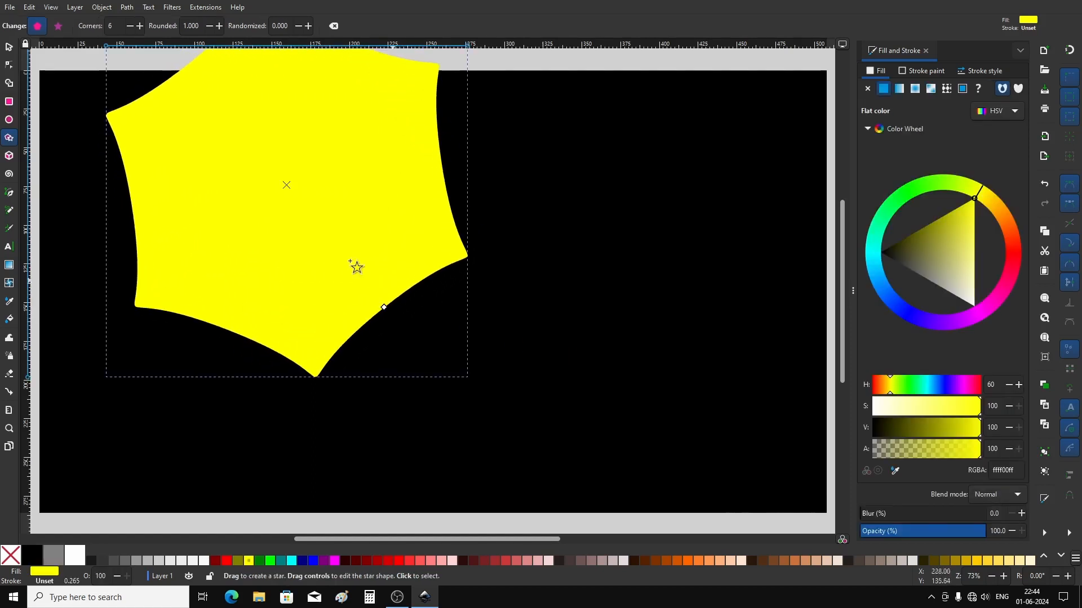
Switch to the Selector tool with the polygon selected and open the Align and Distribute settings
click(9, 47)
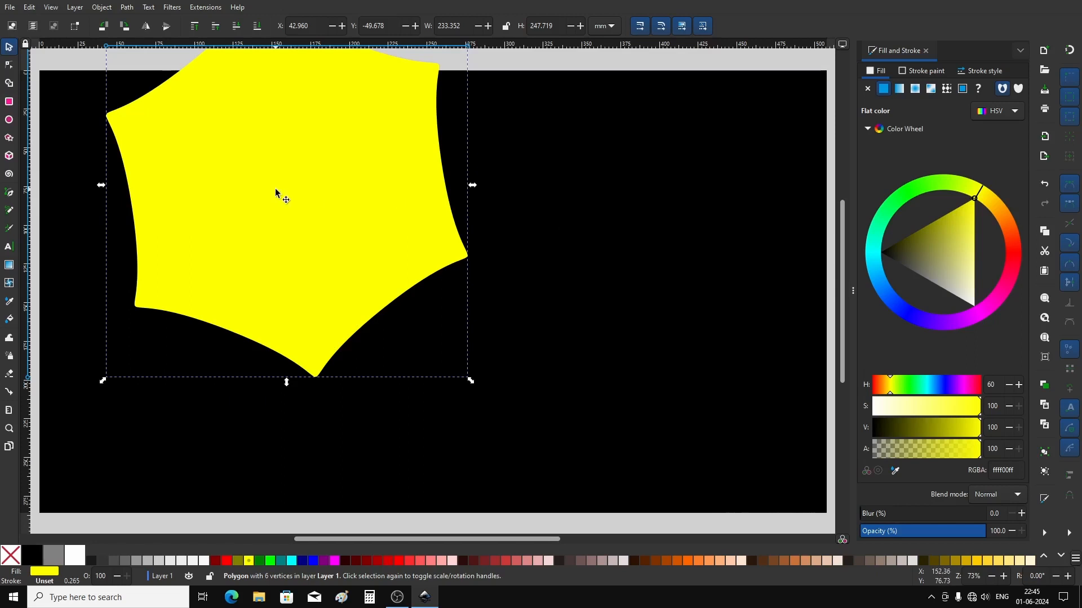
click(101, 8)
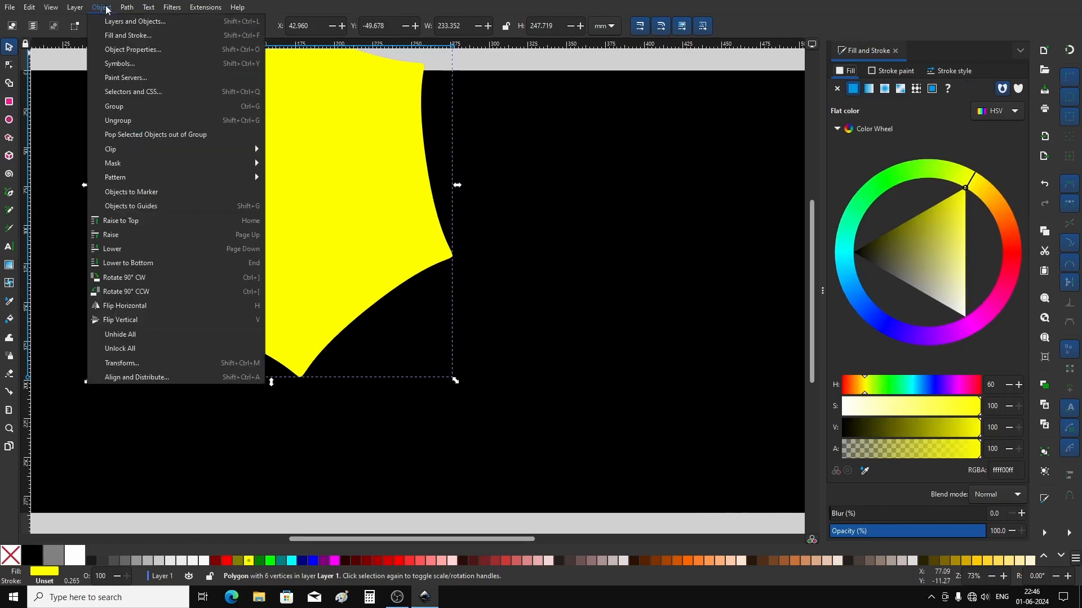
click(128, 376)
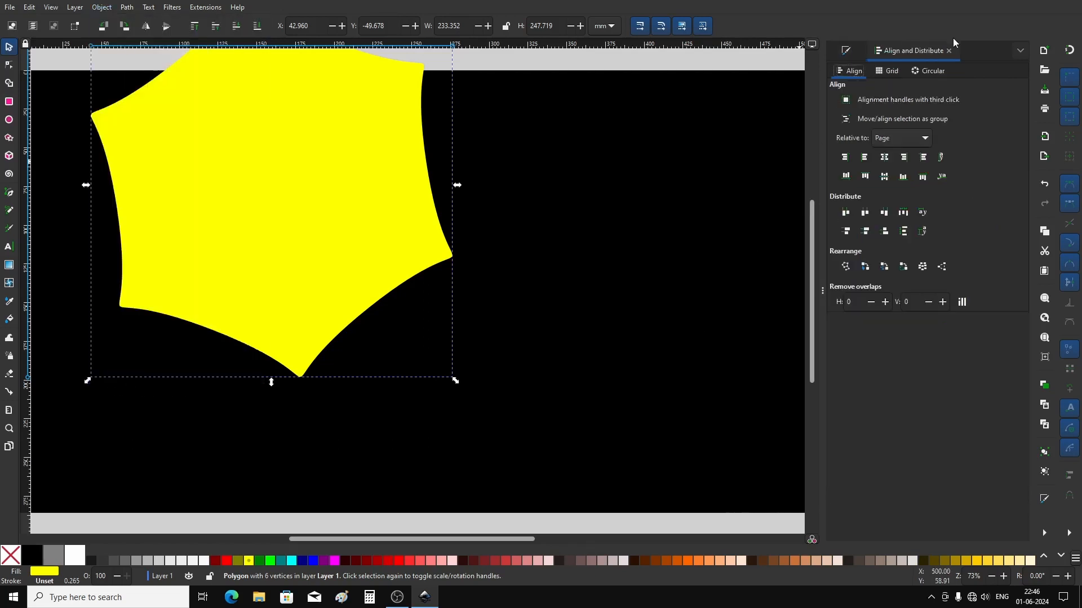
Try Selection Area as the alignment reference, and return it to Page
click(923, 140)
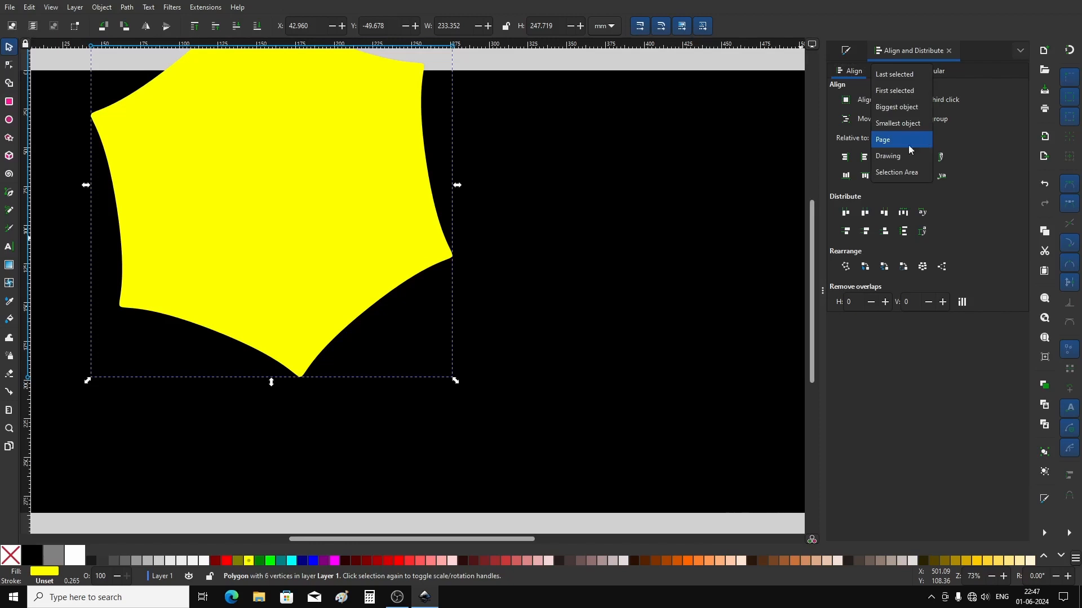
click(903, 173)
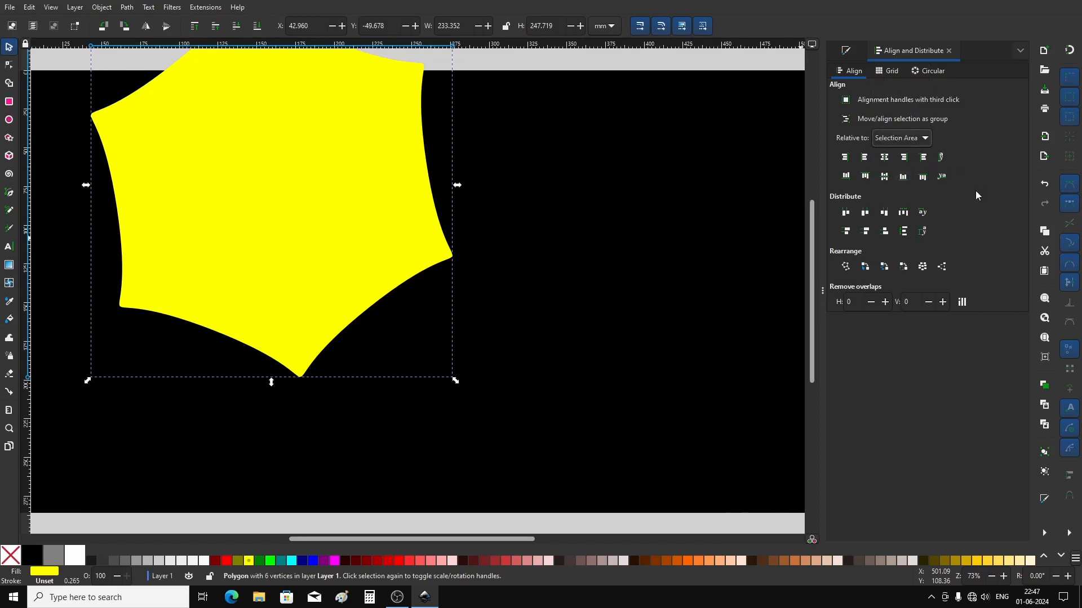
click(901, 138)
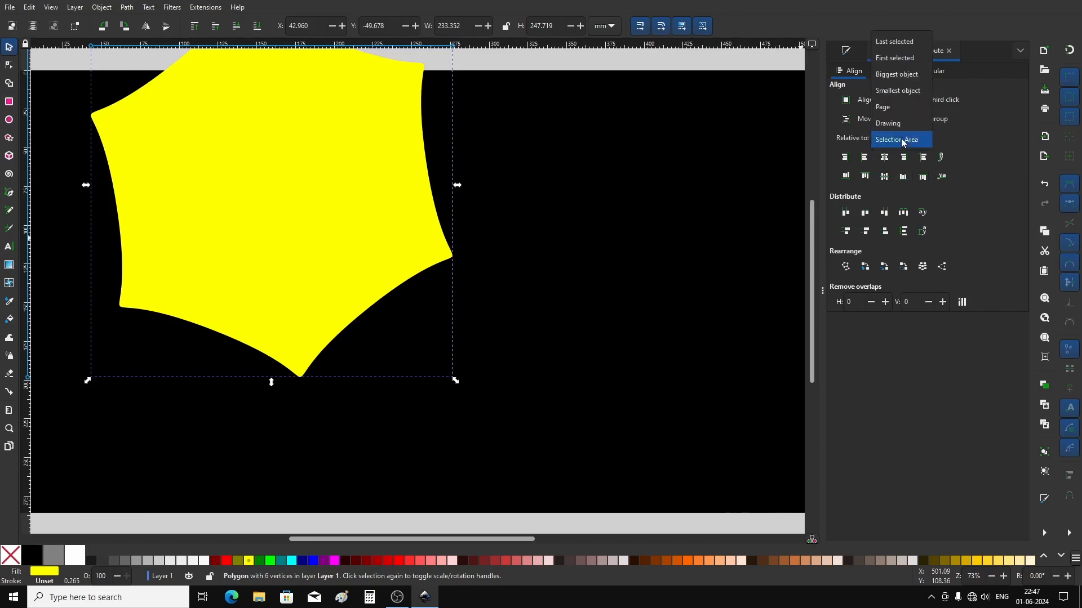
click(891, 108)
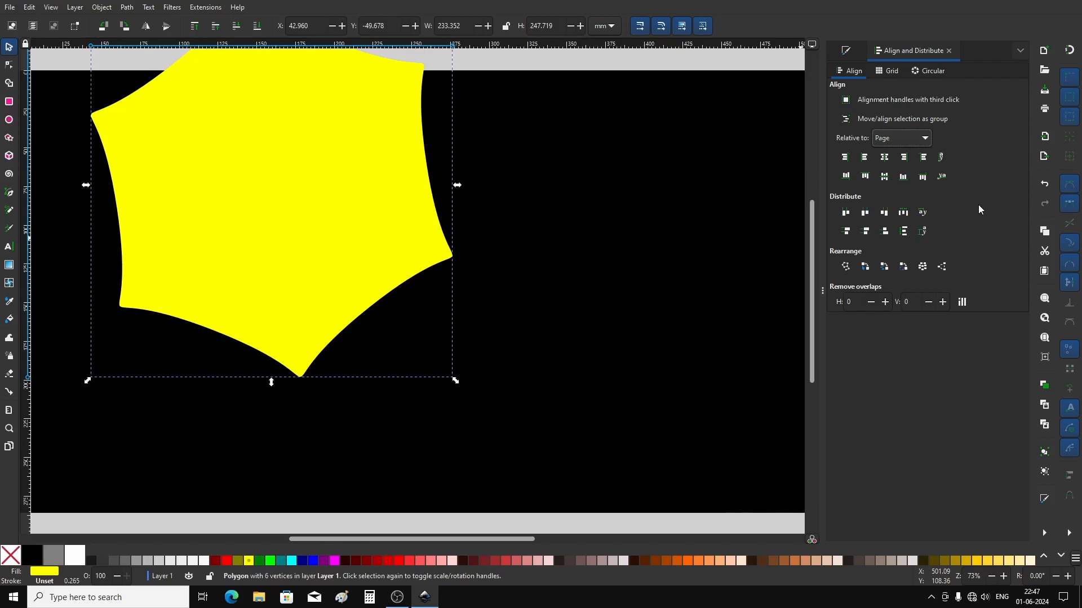
Center the yellow polygon on the page both horizontally and vertically
click(882, 160)
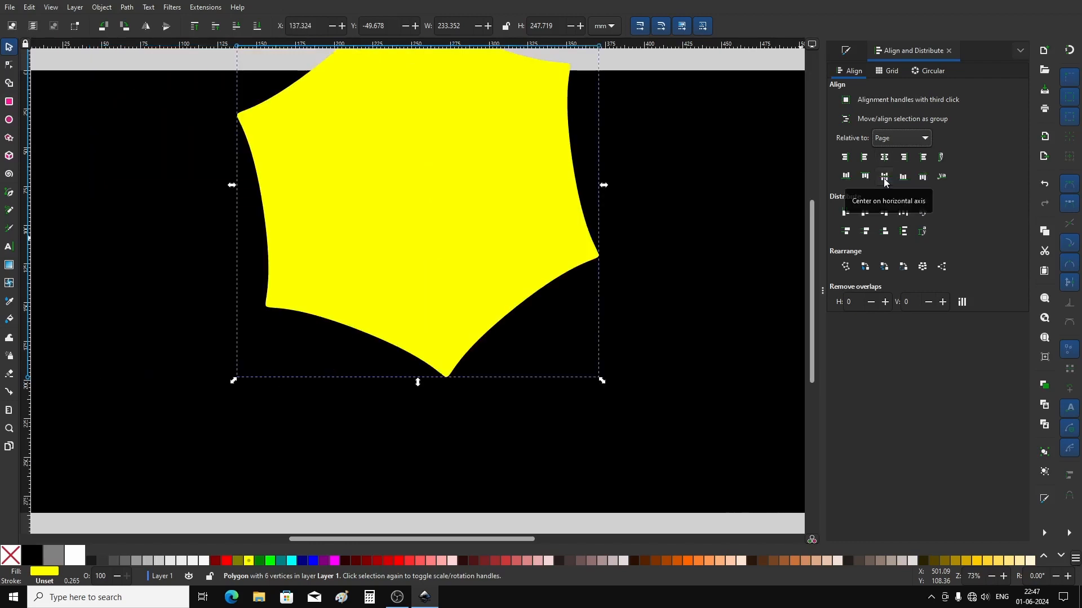
click(884, 178)
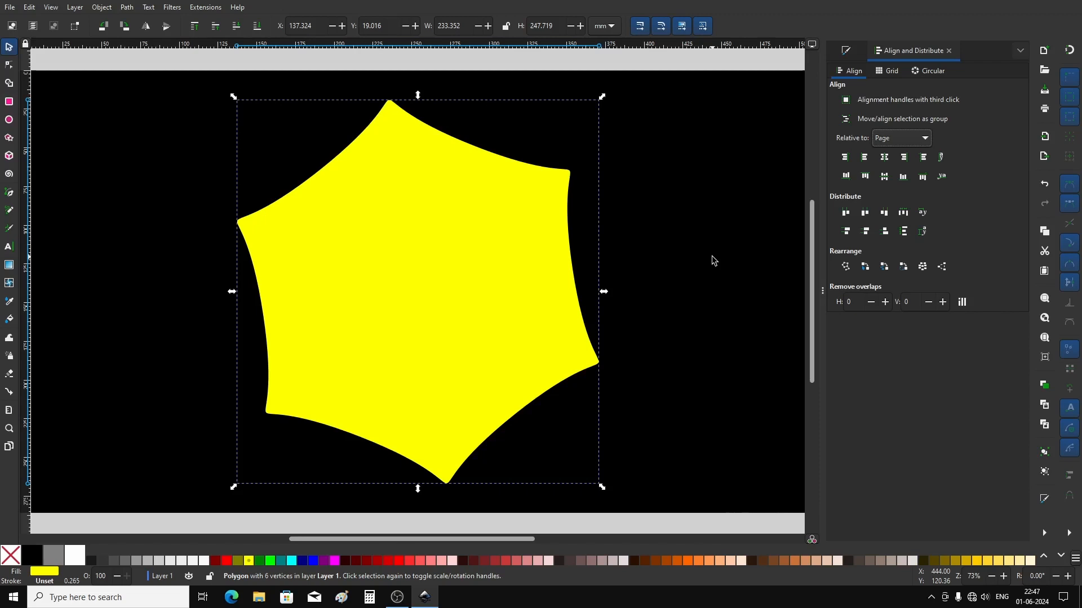
click(50, 8)
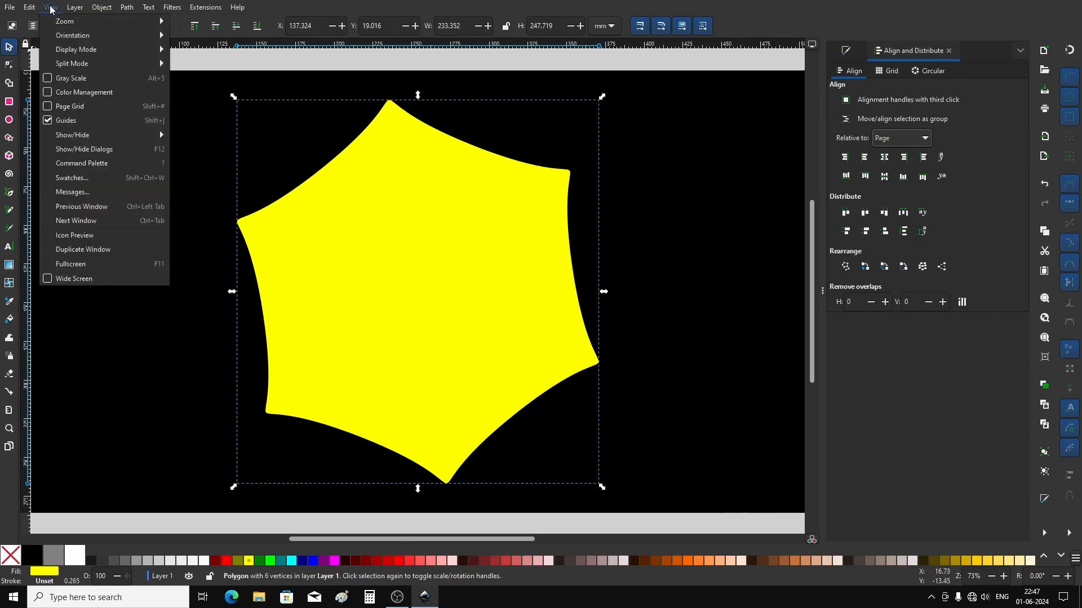
mouse_move(63, 21)
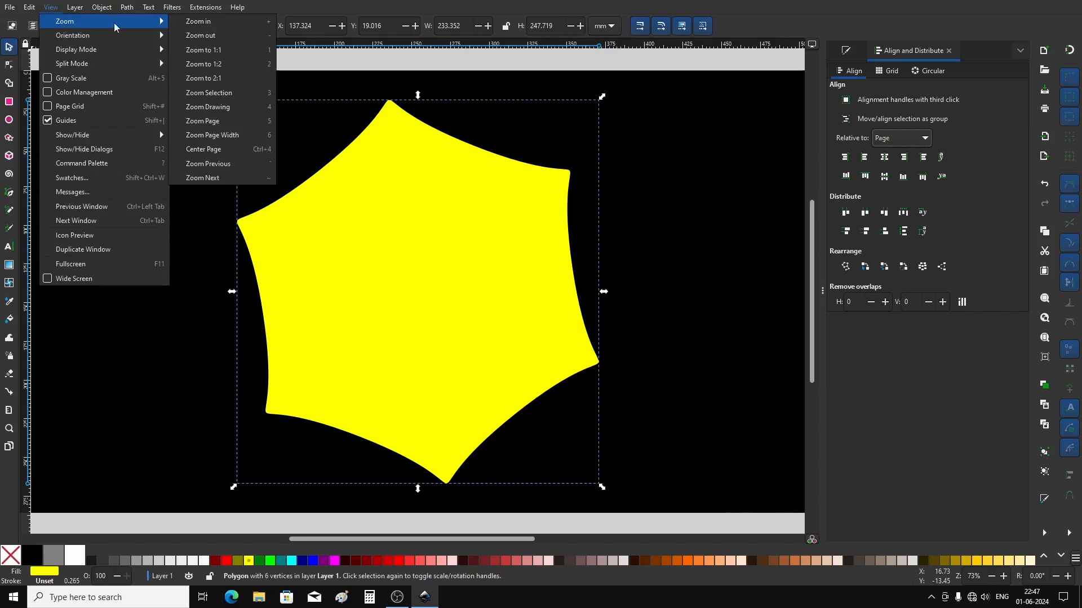
click(215, 128)
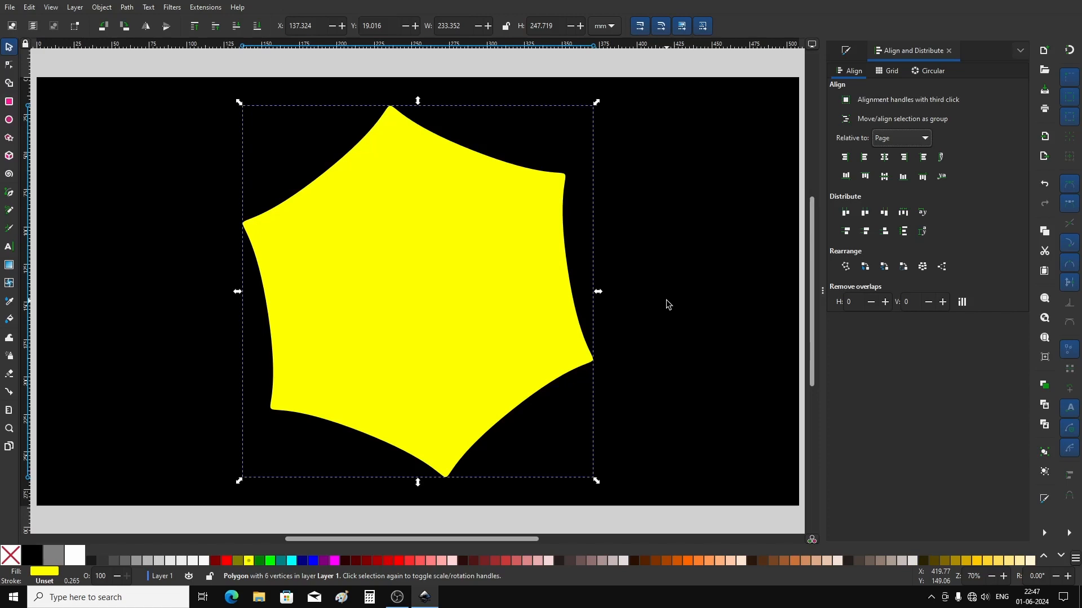
Remove the polygon's fill and give it a flat red stroke, ff0000ff
key(ctrl+shift+f)
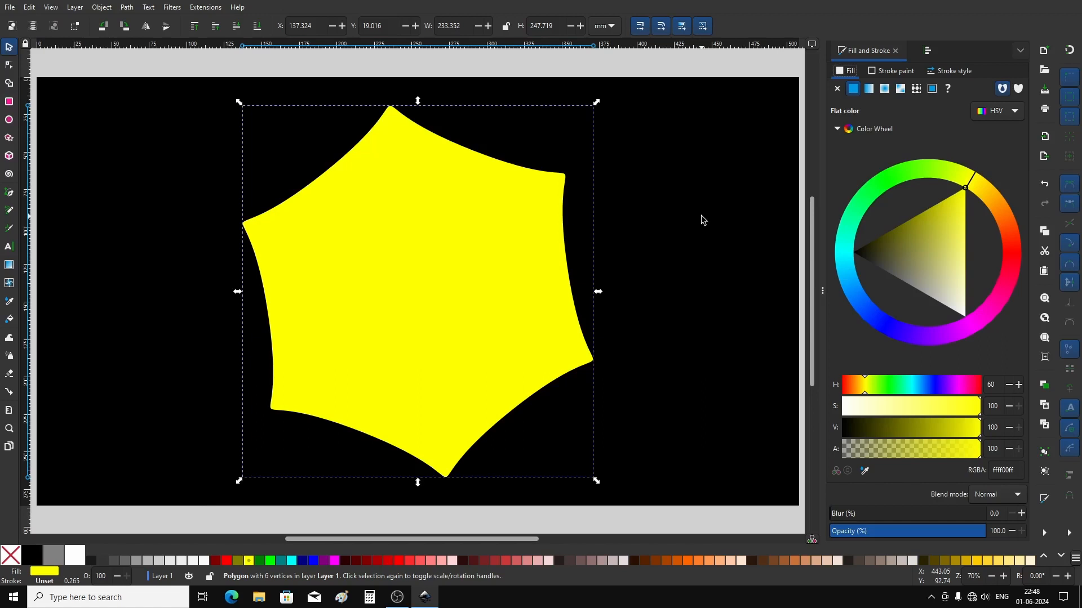
click(838, 89)
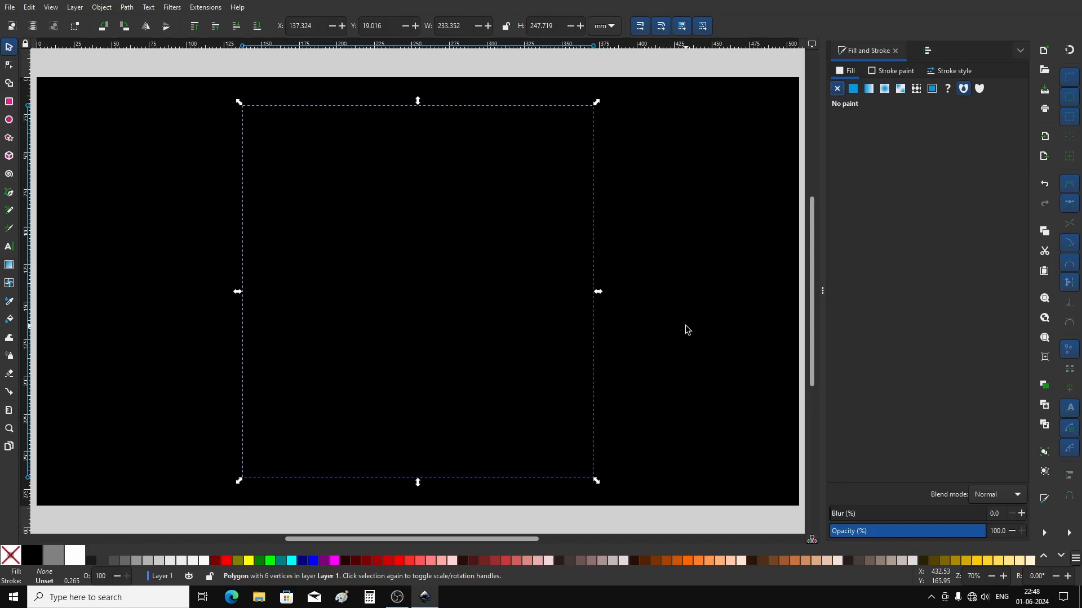
click(900, 71)
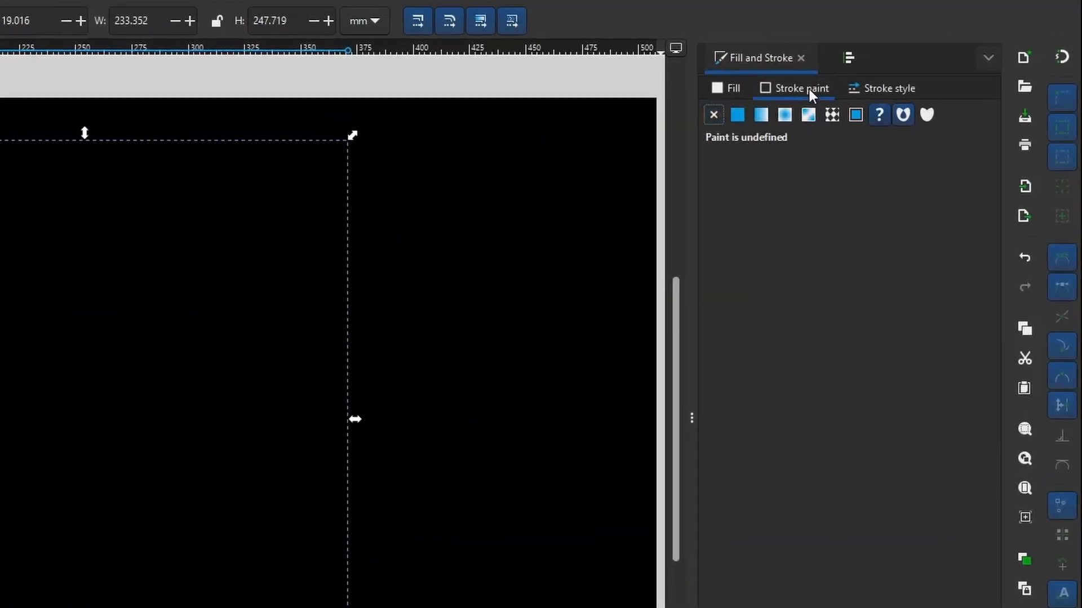
click(742, 116)
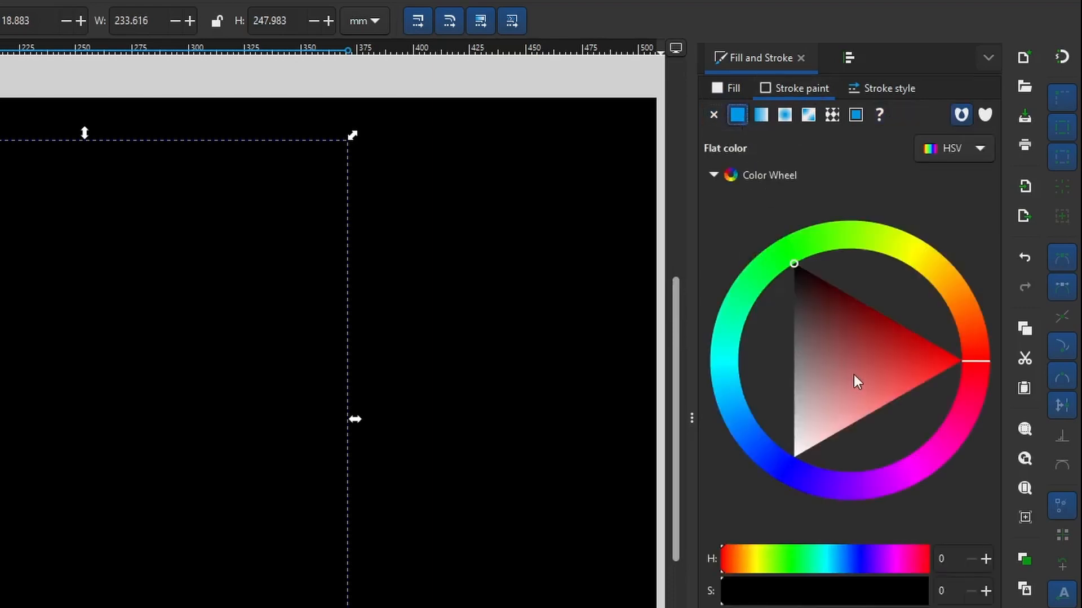
drag(801, 273, 1031, 377)
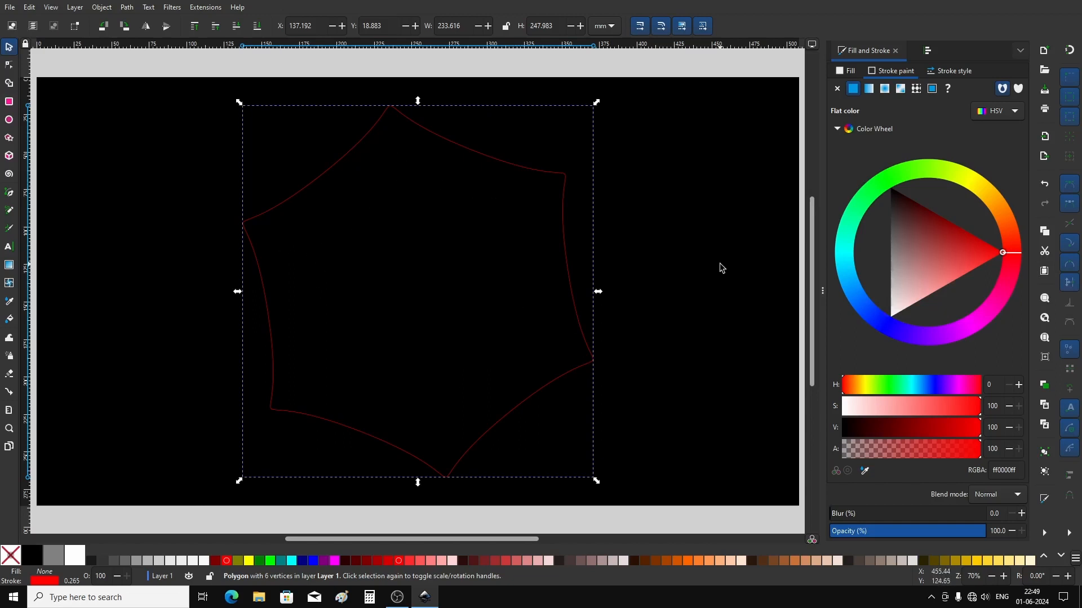
Set the polygon's stroke width to 0.665 mm and its corner join to round
click(952, 72)
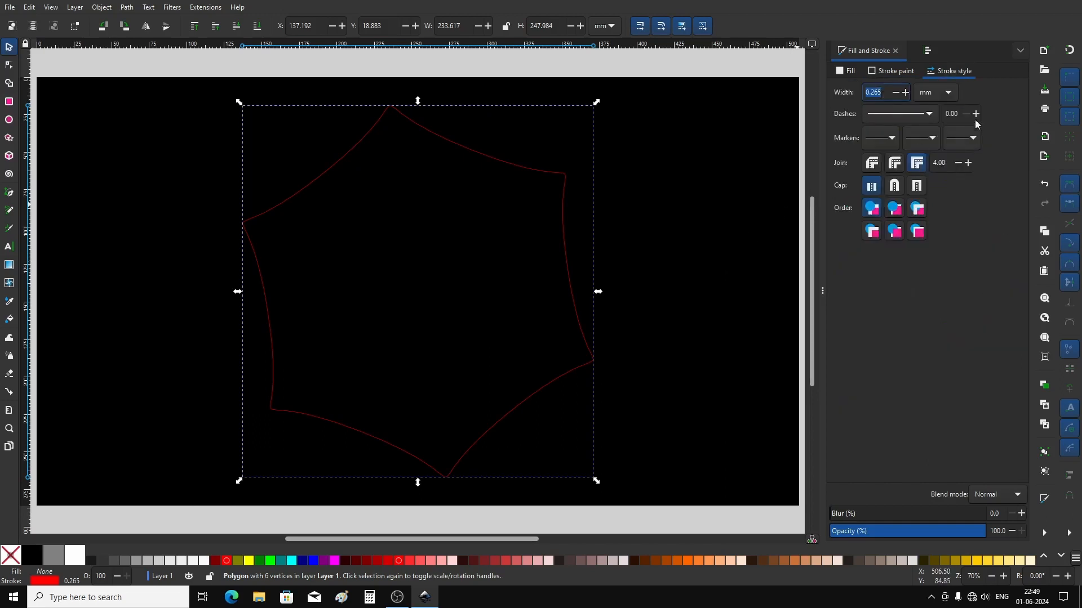
click(905, 92)
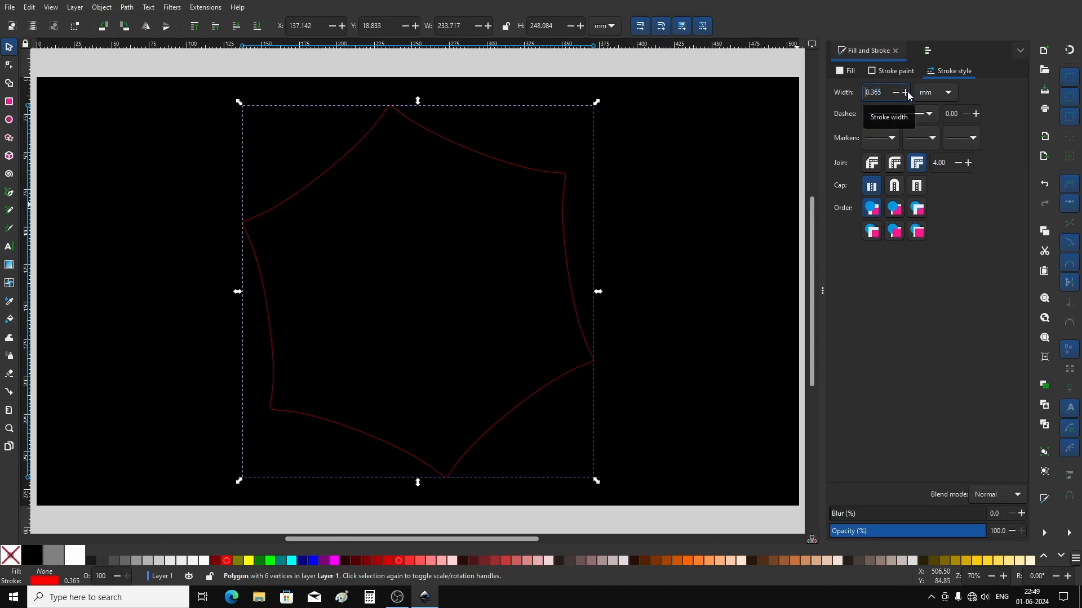
click(905, 92)
click(905, 93)
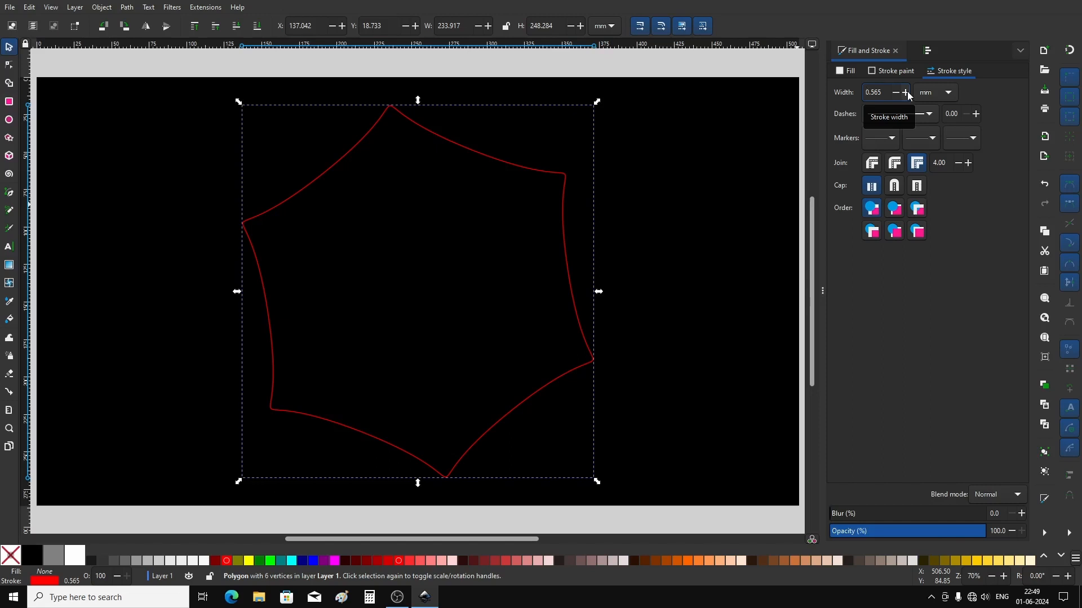
click(905, 93)
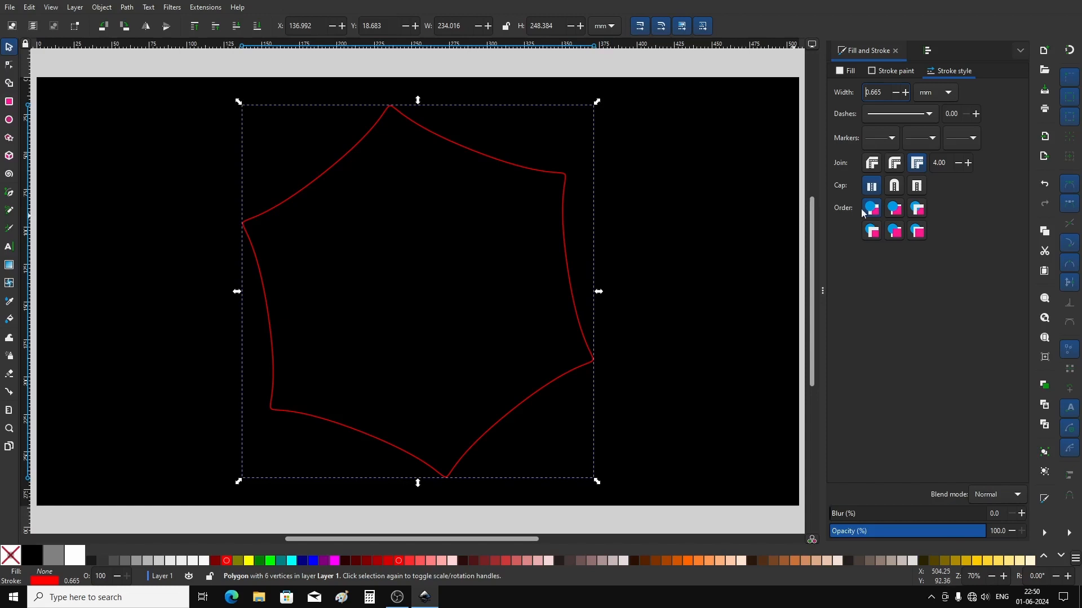
click(895, 163)
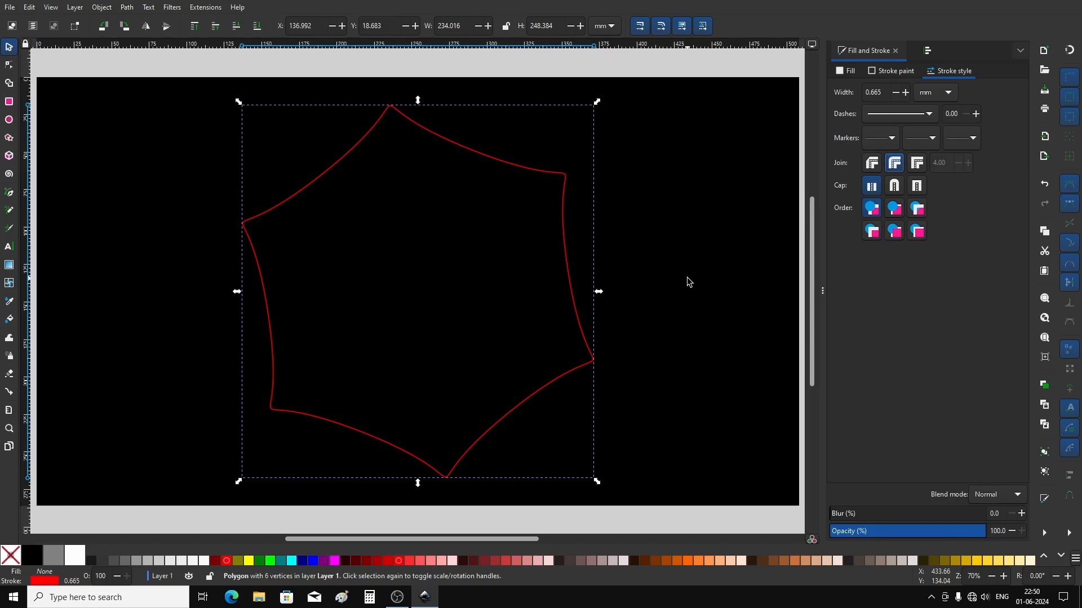
Apply a linear gradient to the polygon's stroke and make its end stop fully opaque blue, 0045ffff
click(892, 71)
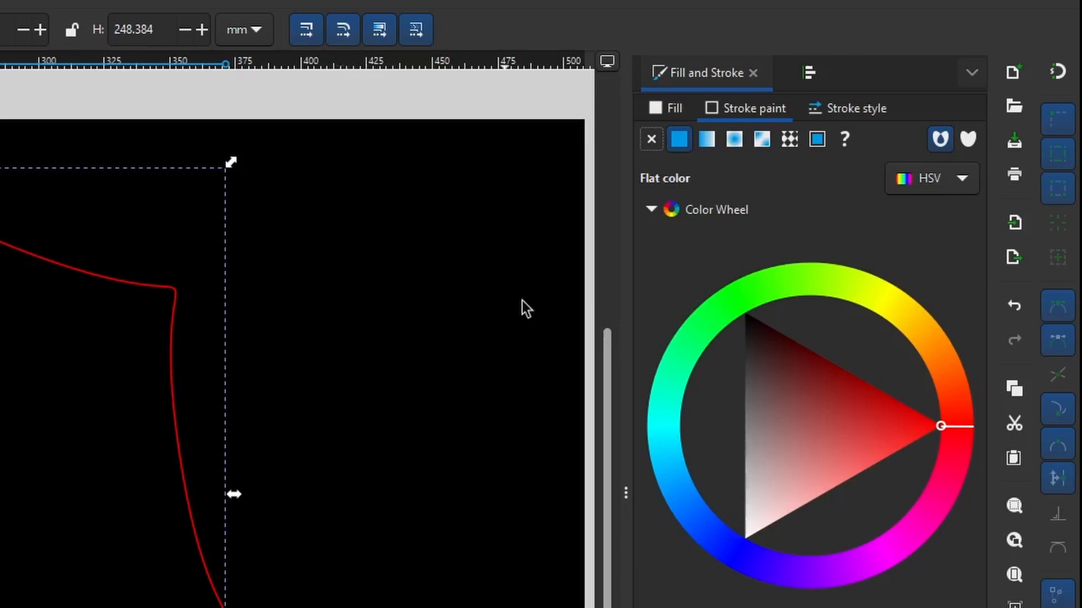
click(704, 139)
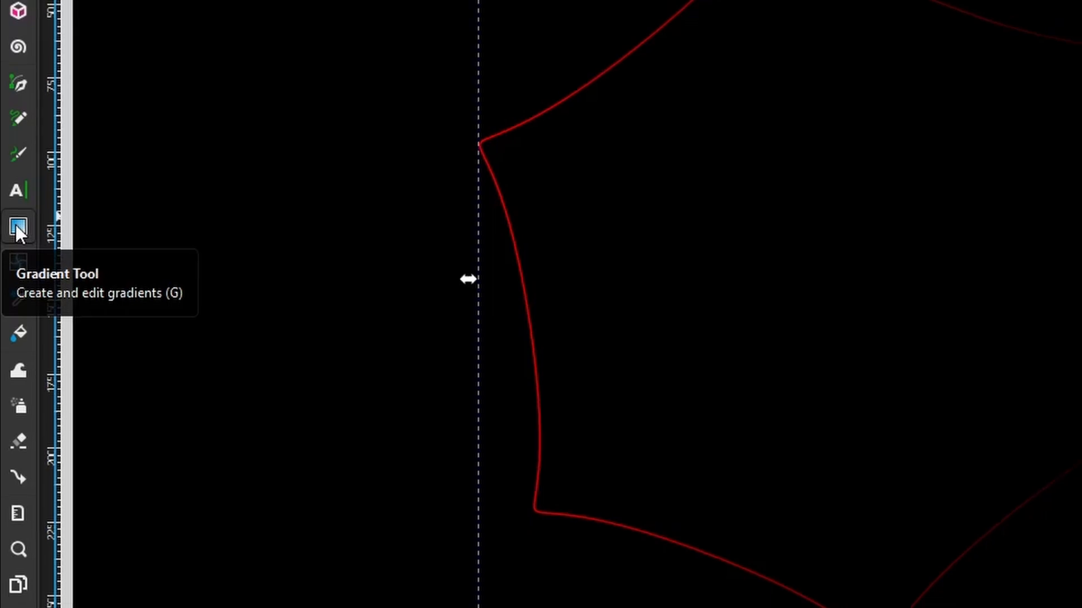
click(17, 227)
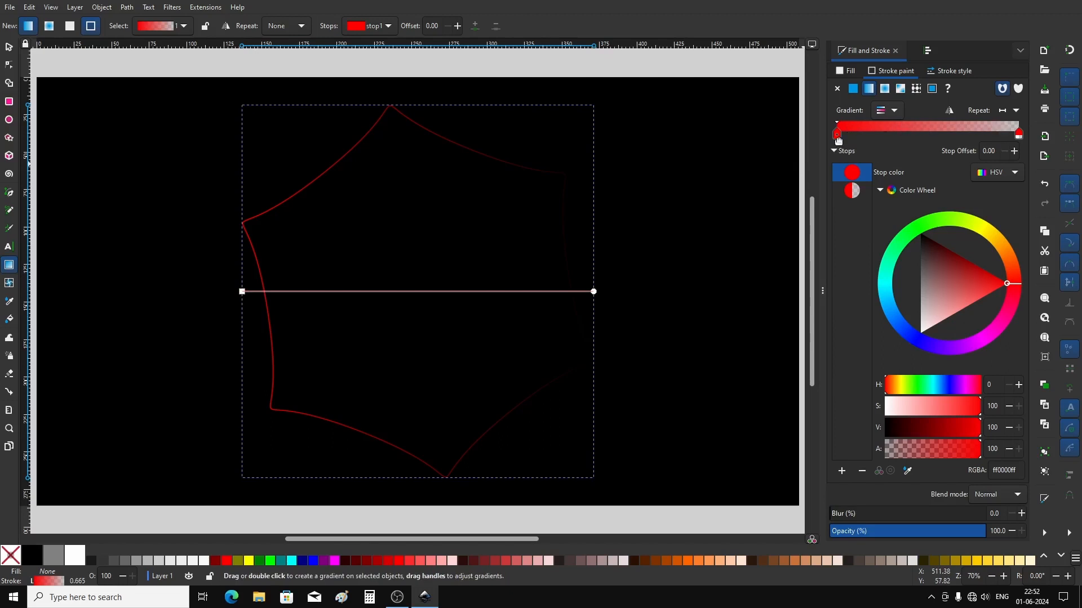
click(1019, 135)
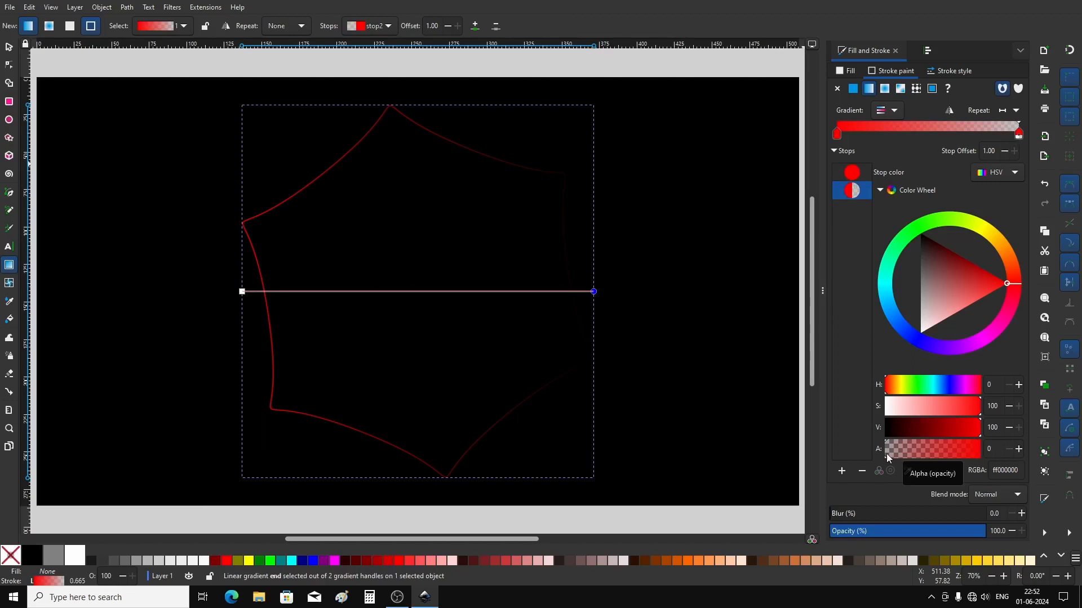
drag(886, 454, 983, 454)
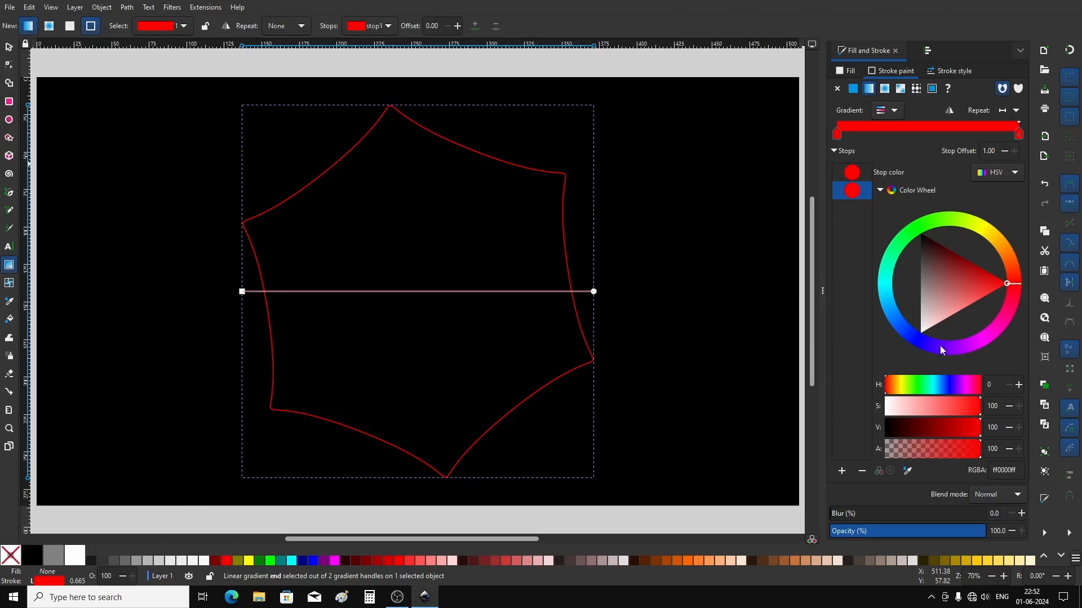
drag(972, 339, 902, 336)
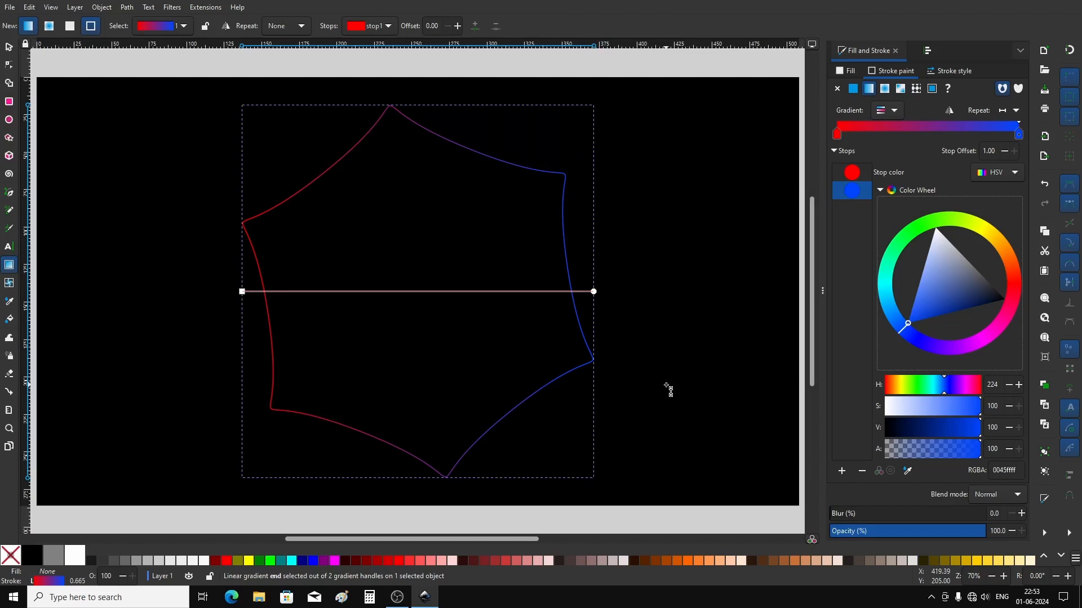
Add a middle stop at offset 0.50 to the stroke gradient and color it lime green, 95ff00ff
click(842, 472)
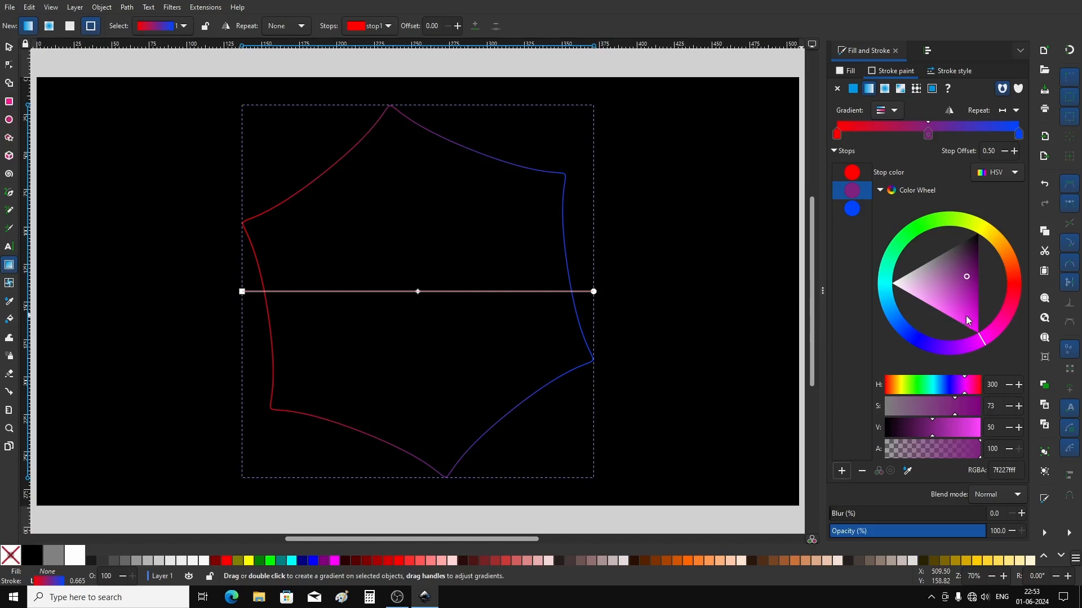
drag(970, 303, 981, 361)
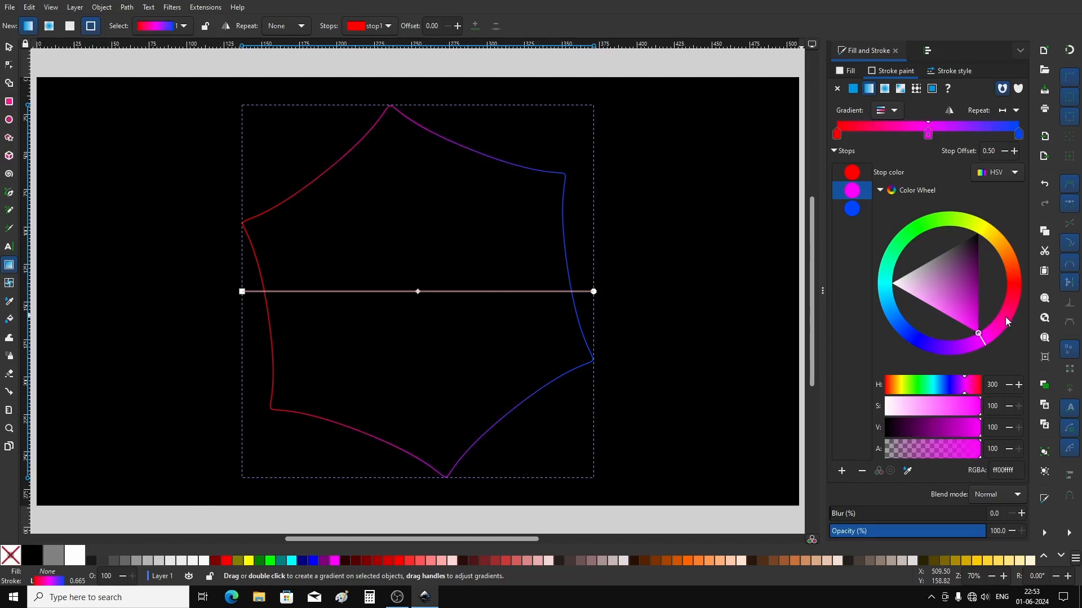
mouse_move(1004, 319)
mouse_down()
mouse_move(996, 251)
mouse_move(982, 231)
mouse_move(956, 226)
mouse_up()
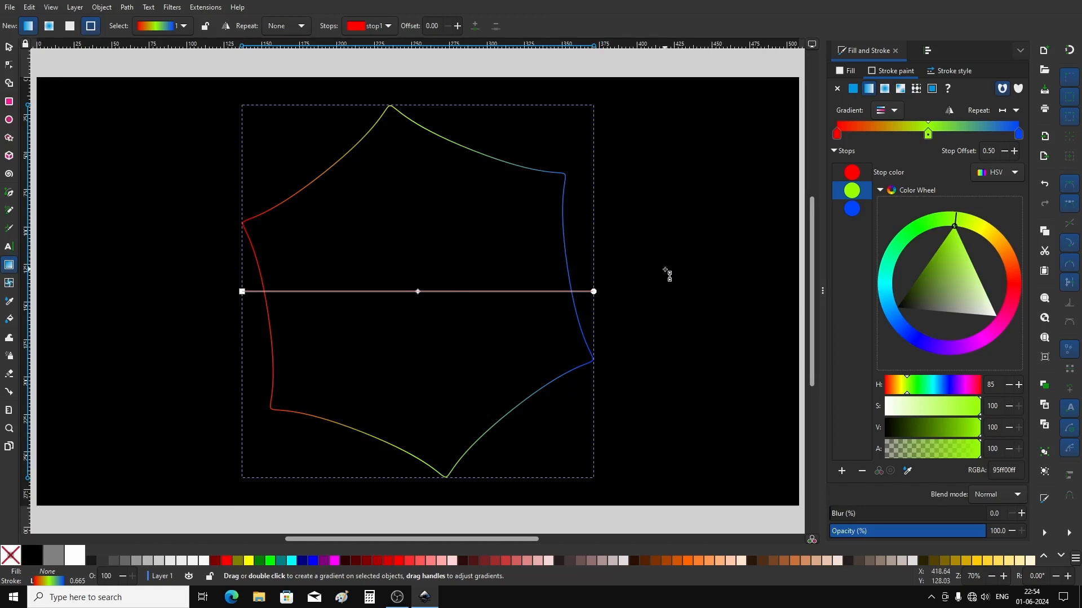
Move the stroke gradient's blue stop to offset 0.92 and select the green middle stop
click(1018, 134)
drag(1019, 136, 1005, 134)
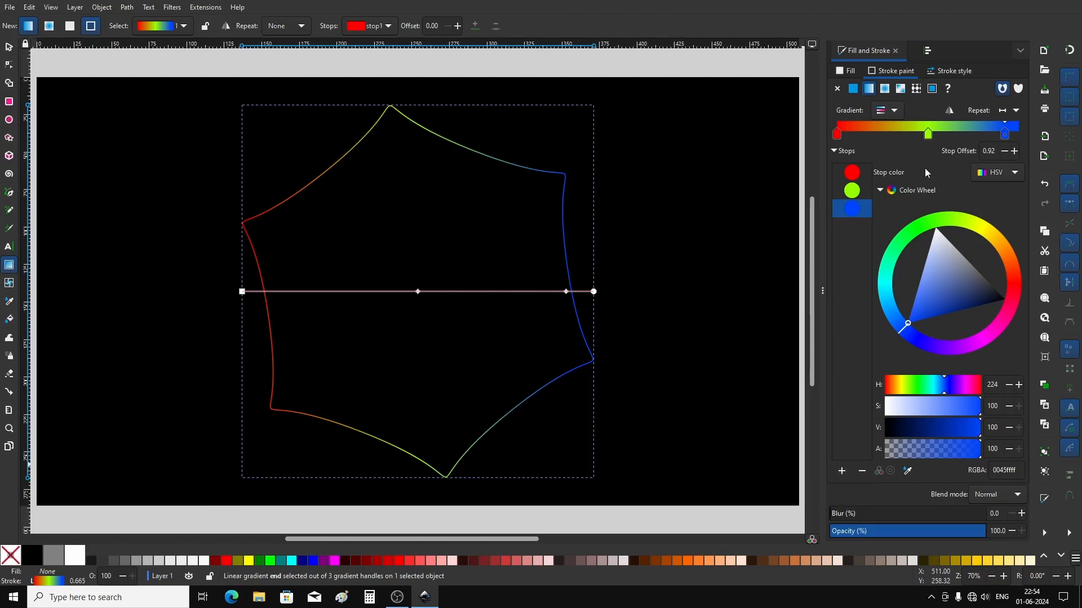
click(927, 135)
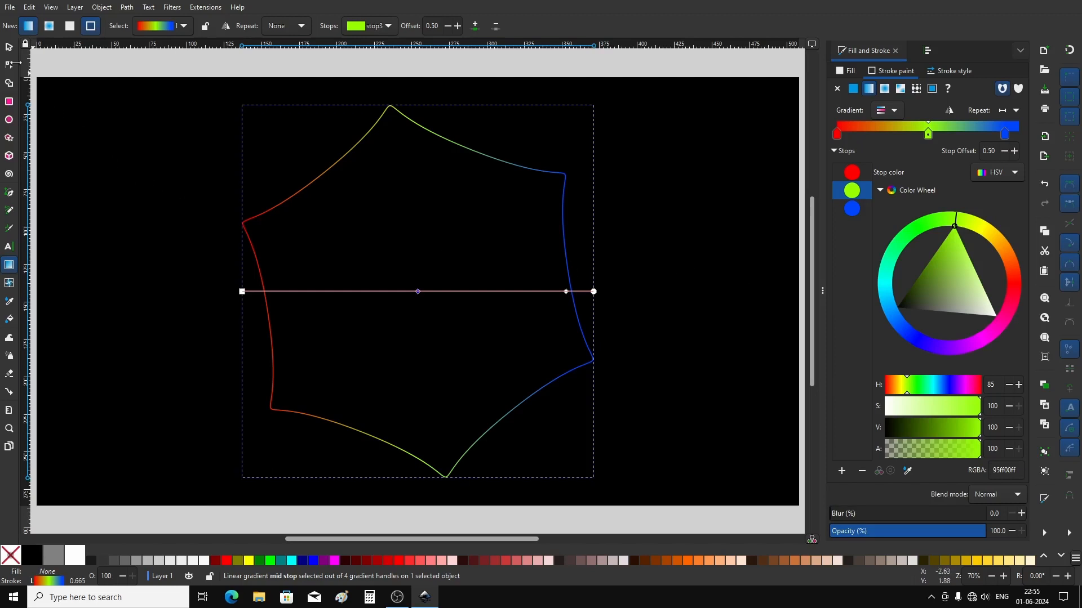
Switch to the Selector tool and start Create Tiled Clones for the polygon with 1 row and 30 columns
click(9, 48)
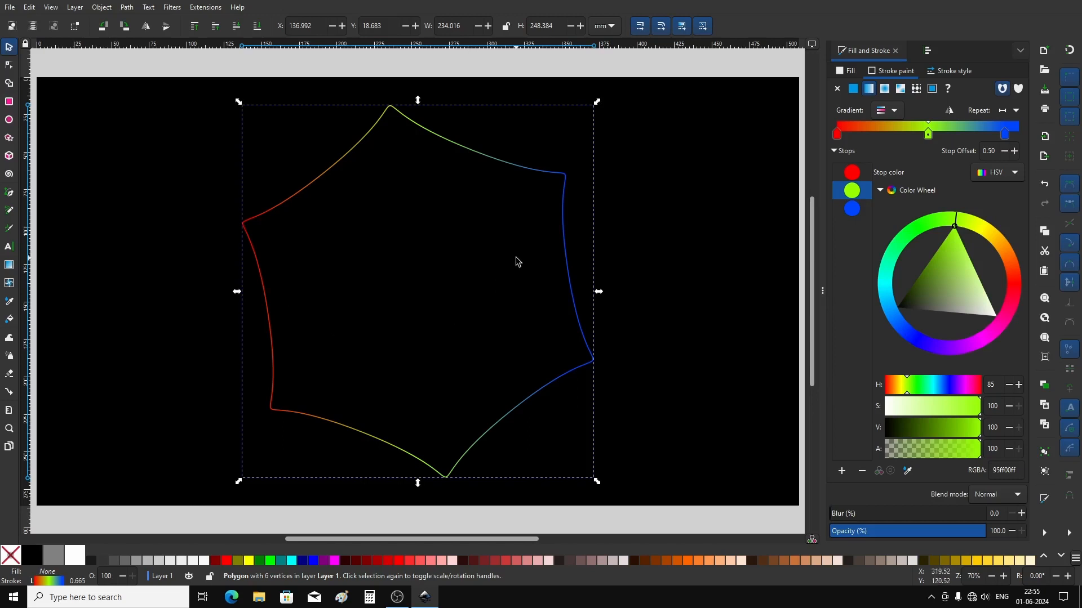
click(32, 8)
mouse_move(52, 152)
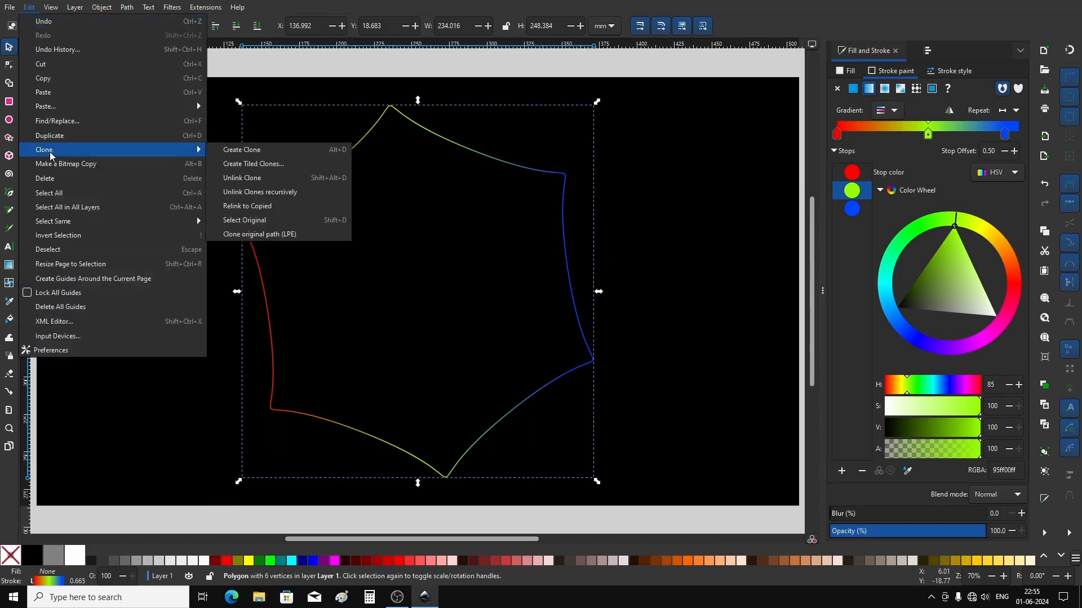
click(258, 169)
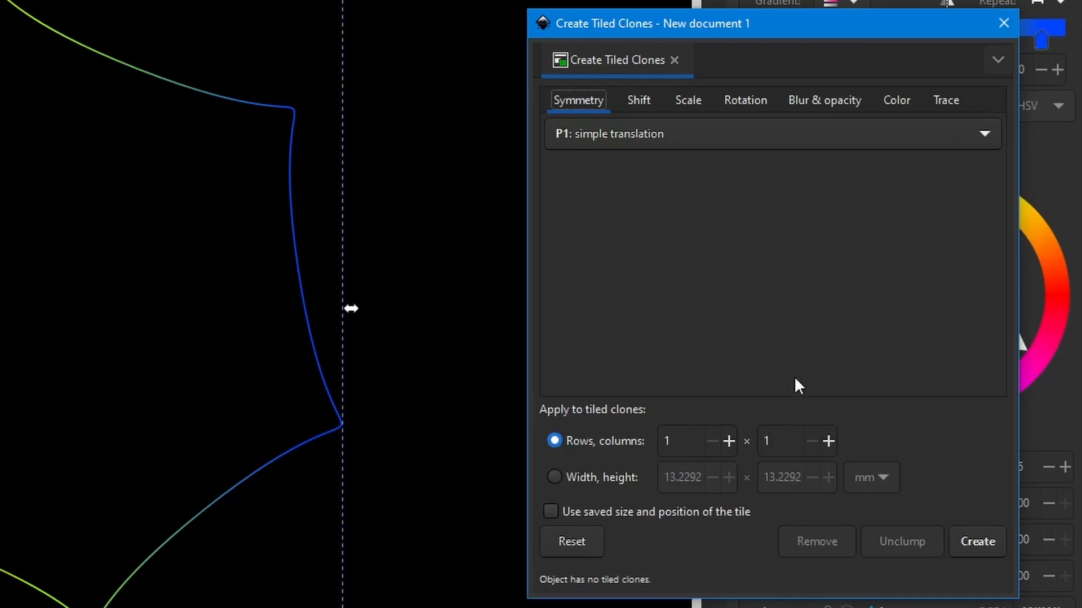
double_click(768, 440)
text(30)
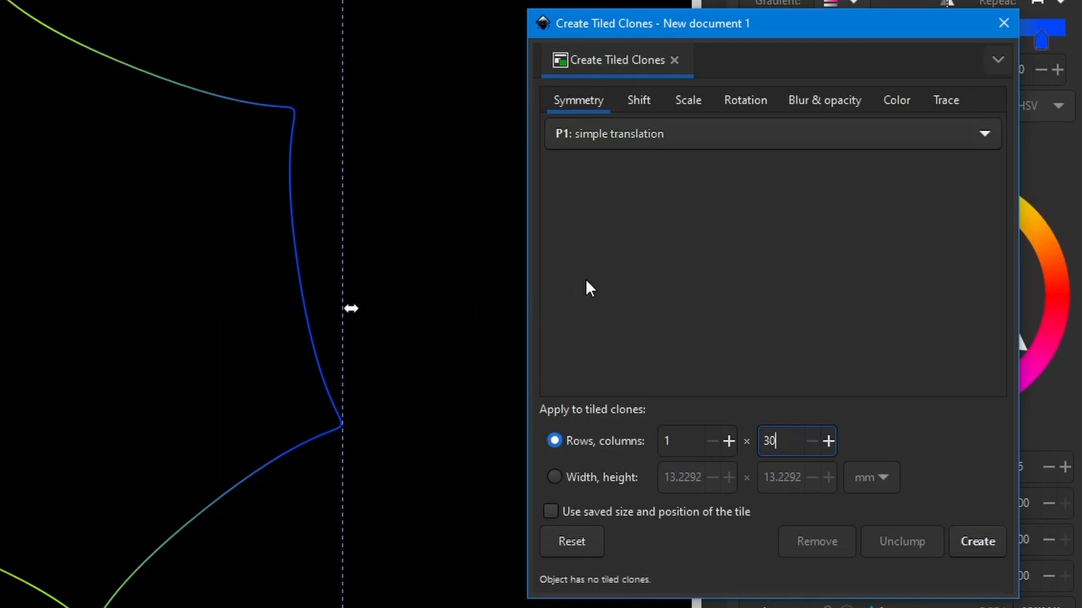
Set the tiled clones' Shift X per column to -100% and open the Scale settings
click(643, 103)
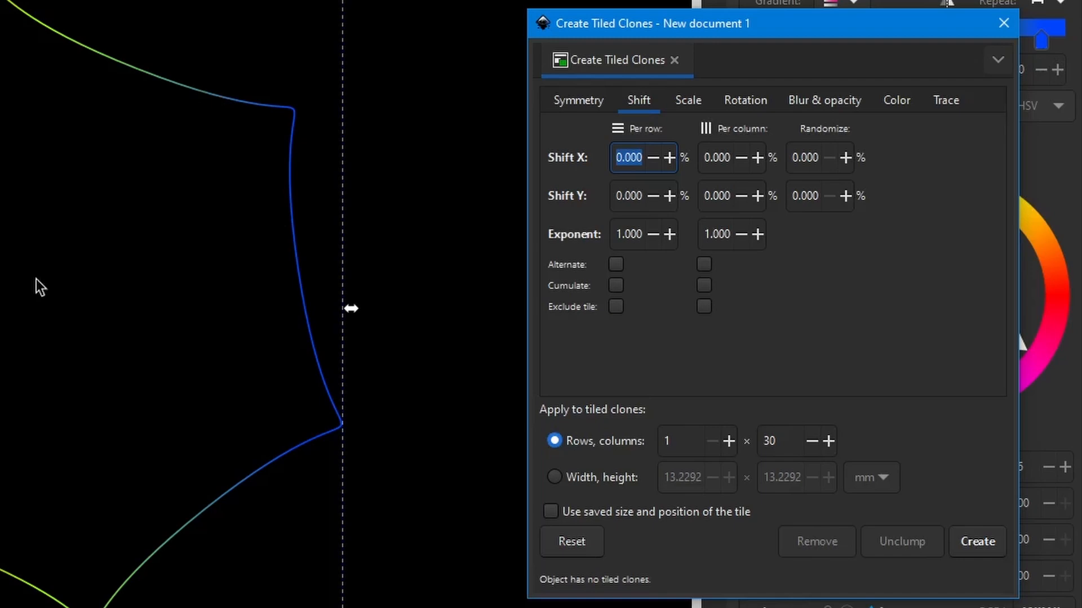
click(581, 101)
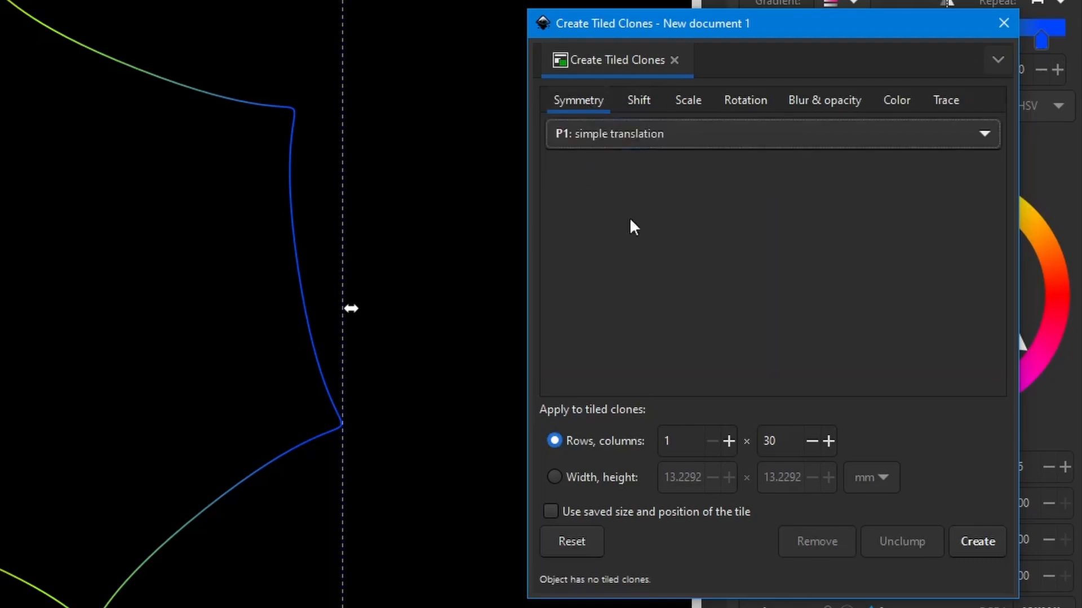
click(645, 103)
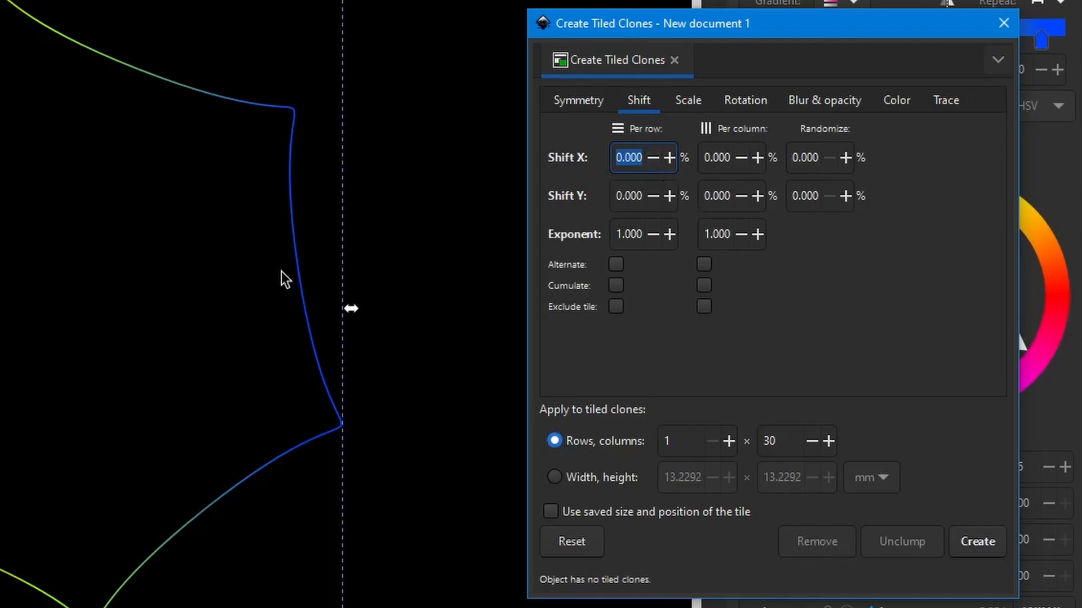
click(711, 159)
text(-1)
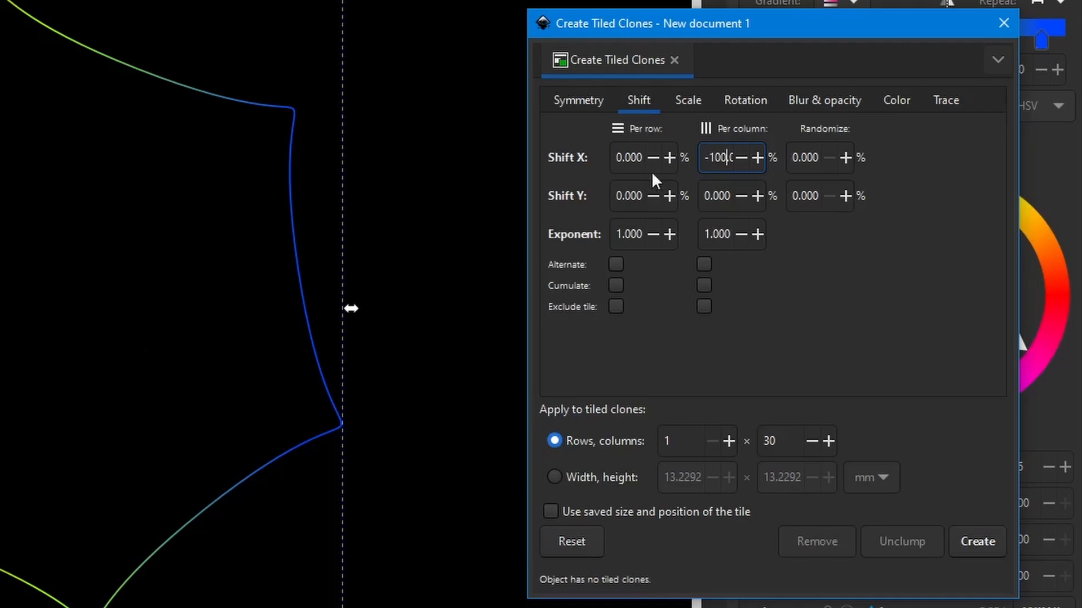
click(689, 104)
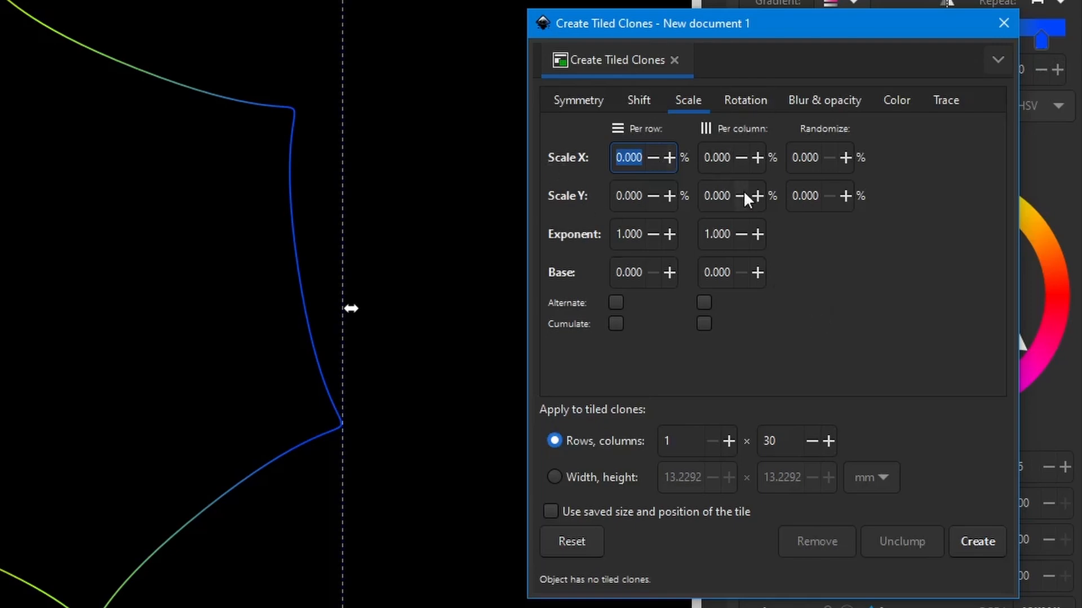
Set the tiled clones' Scale X and Scale Y per column to -2%
click(706, 158)
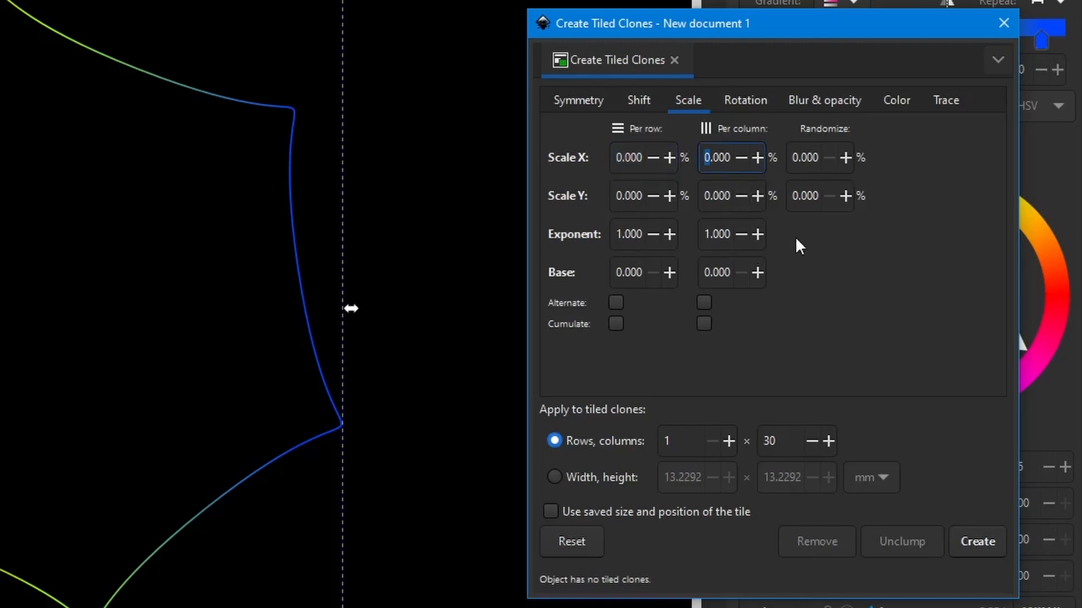
text(-2)
key(Tab)
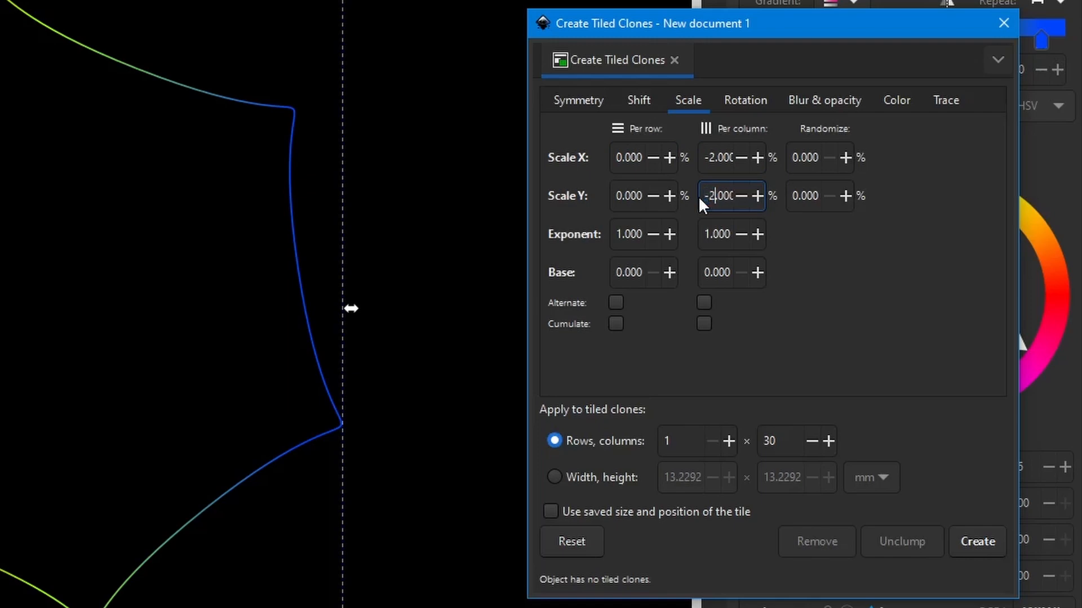
click(643, 96)
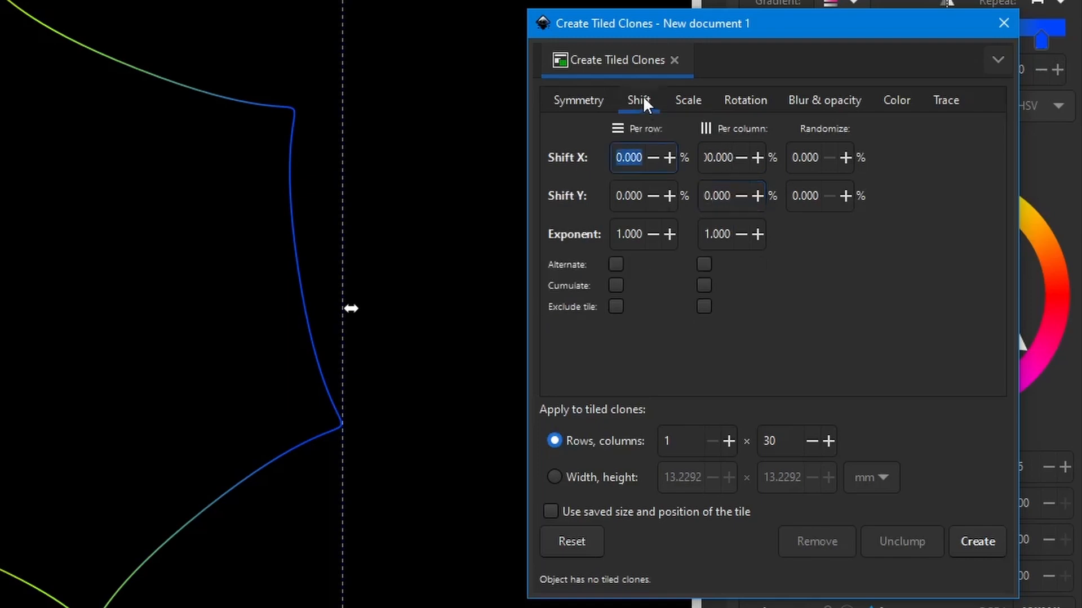
click(701, 101)
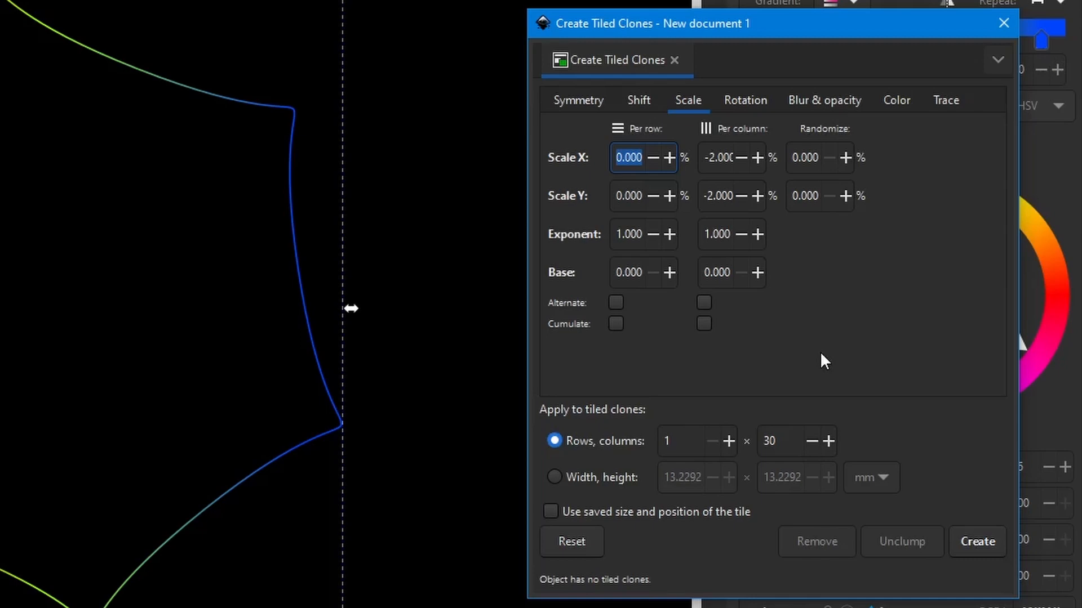
Set the tiled clones' rotation angle per column to 3°, create the clones, close the settings and deselect the polygon
click(758, 101)
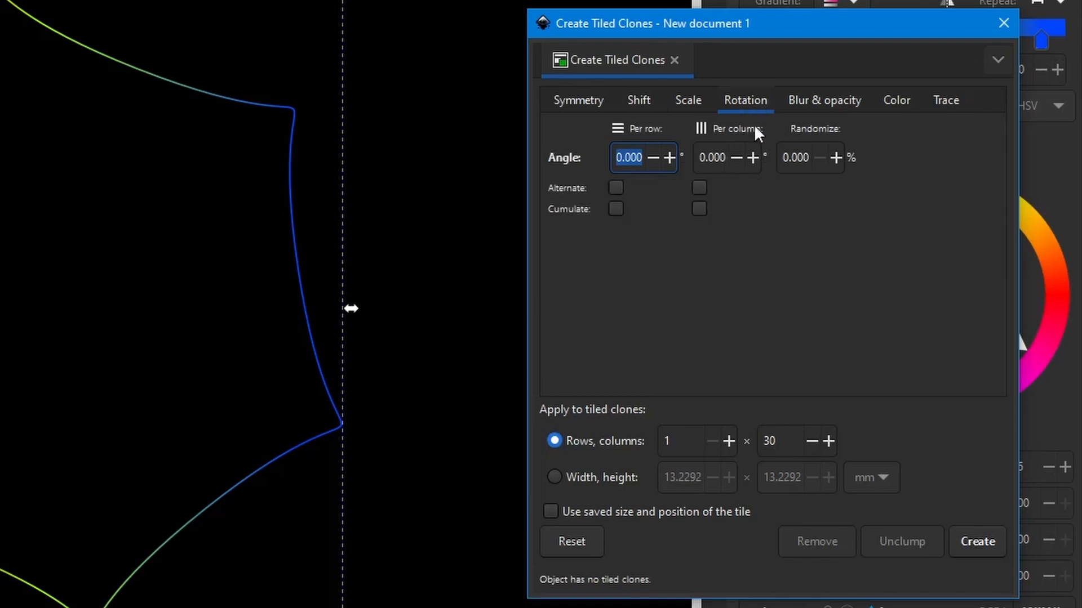
click(702, 159)
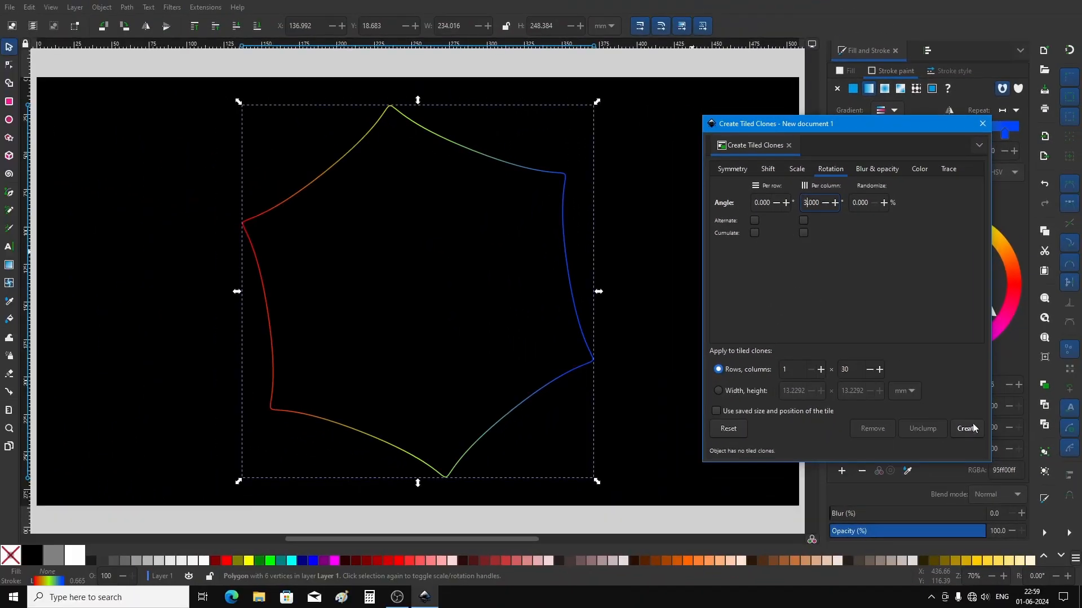
click(983, 542)
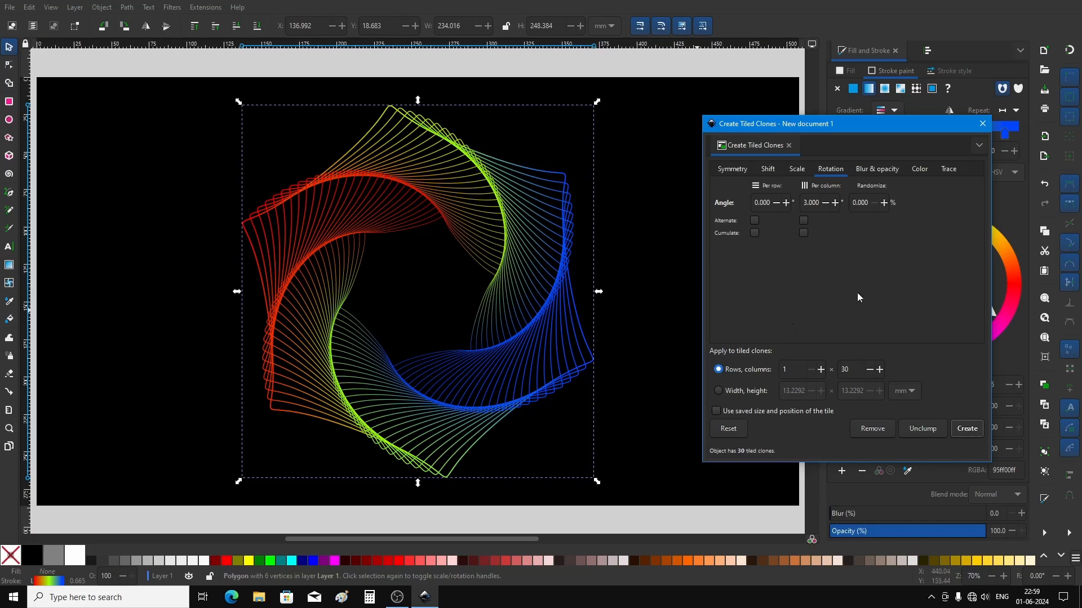
click(983, 124)
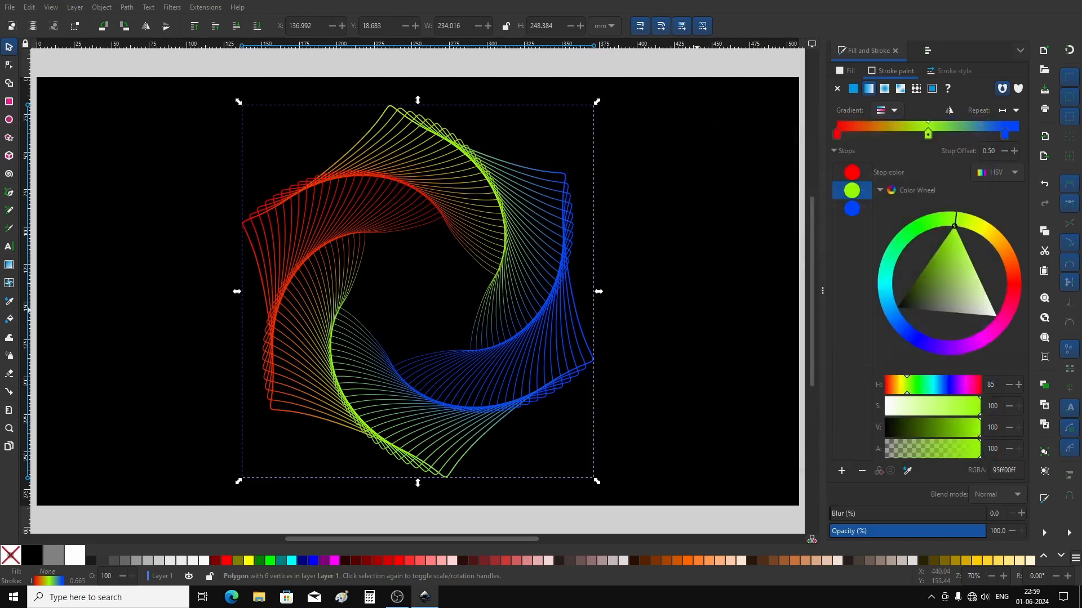
click(697, 262)
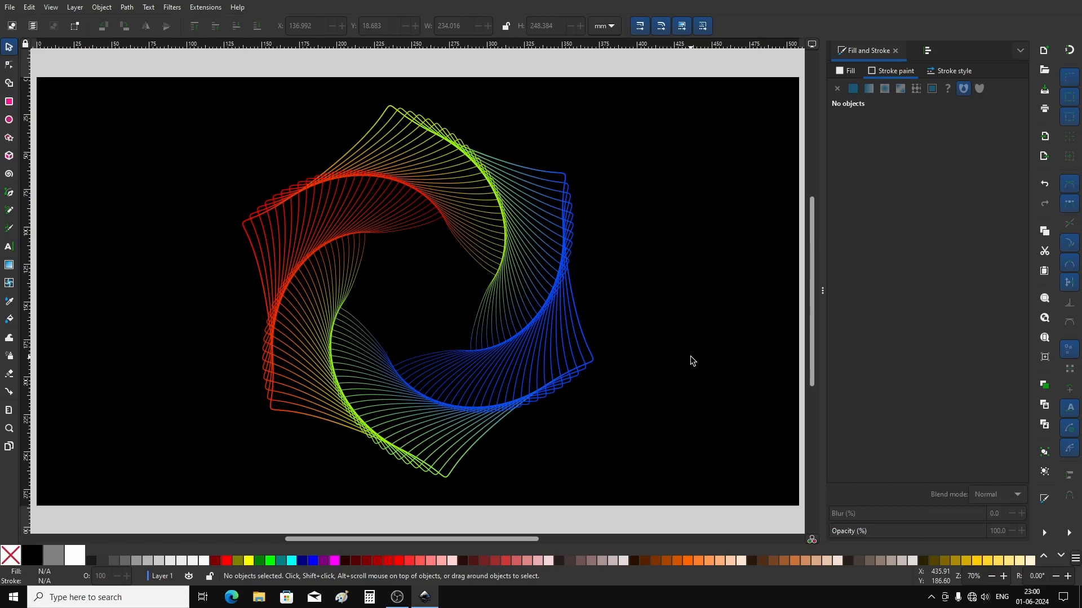
Start a single-file export of the artwork with the export area set to the 1920 × 1080 px page
click(13, 8)
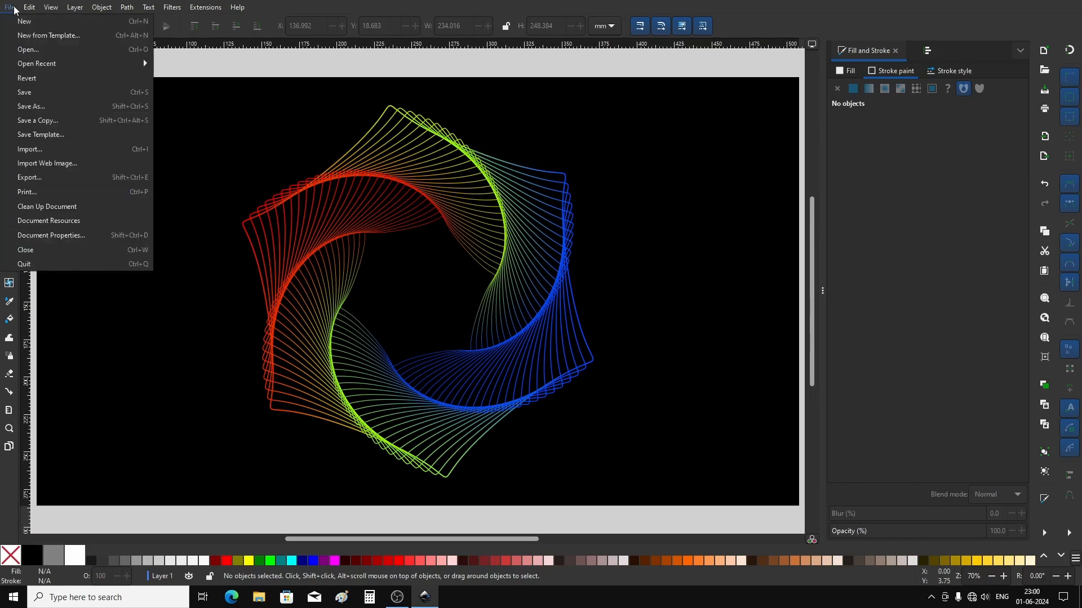
click(29, 177)
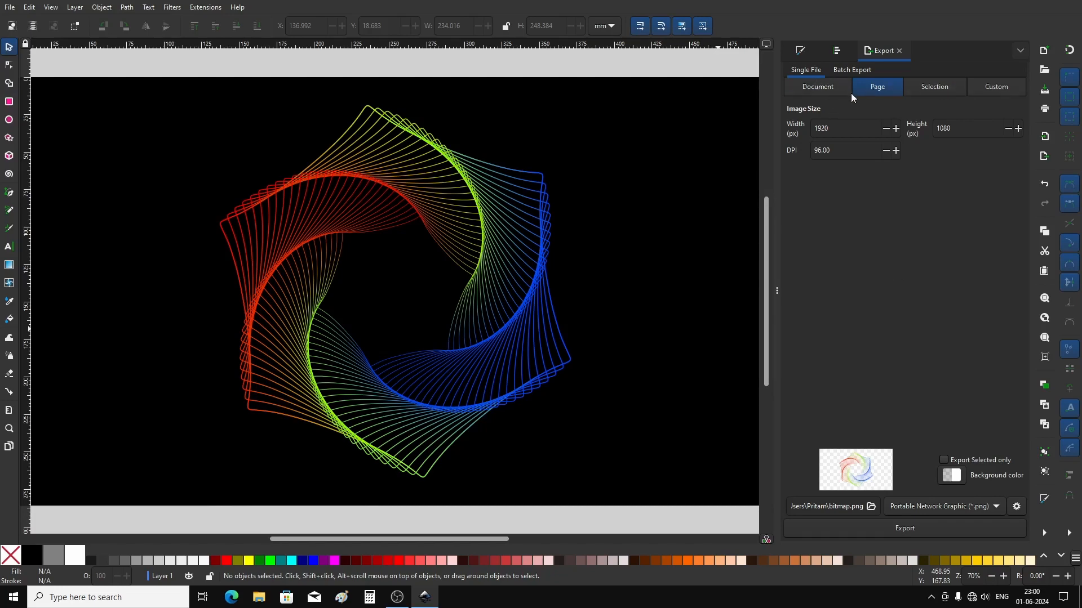
click(820, 84)
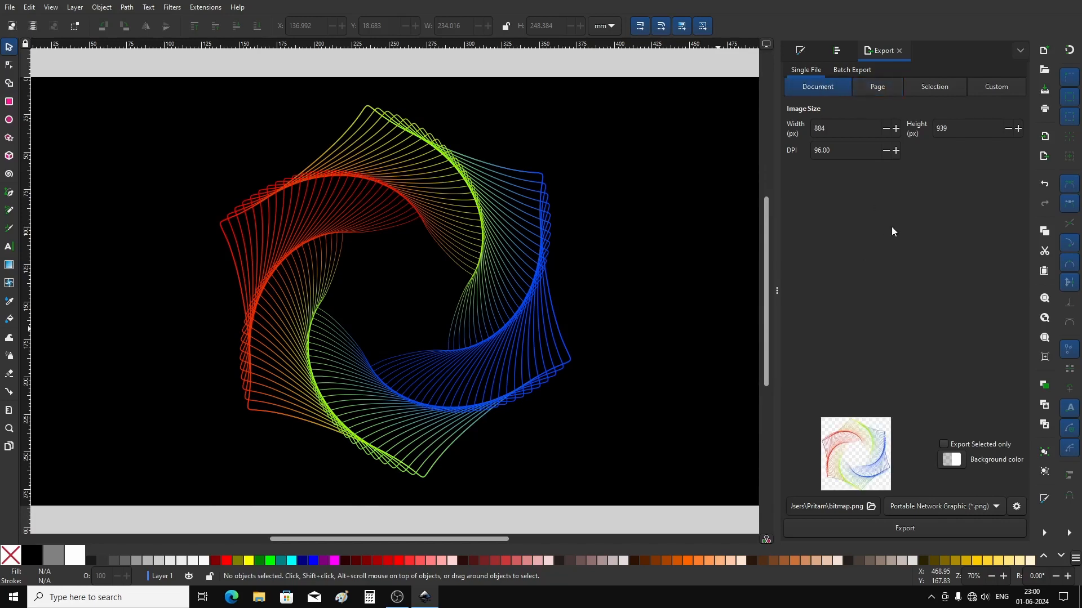
click(881, 89)
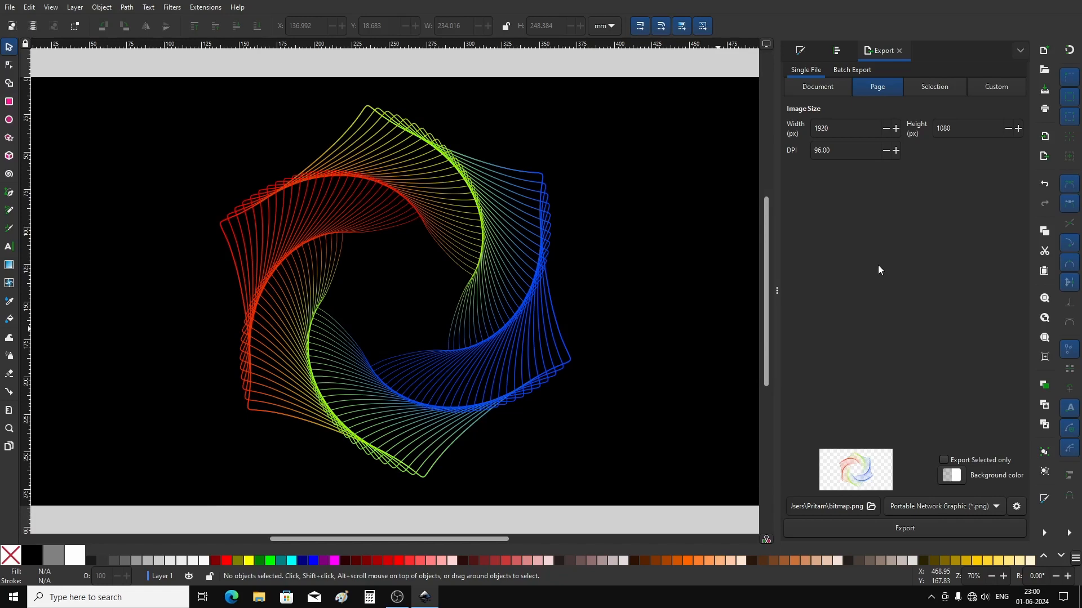
Set the export format to Portable Network Graphic (*.png) and the export background color to RGBA 00000000
click(941, 506)
click(938, 494)
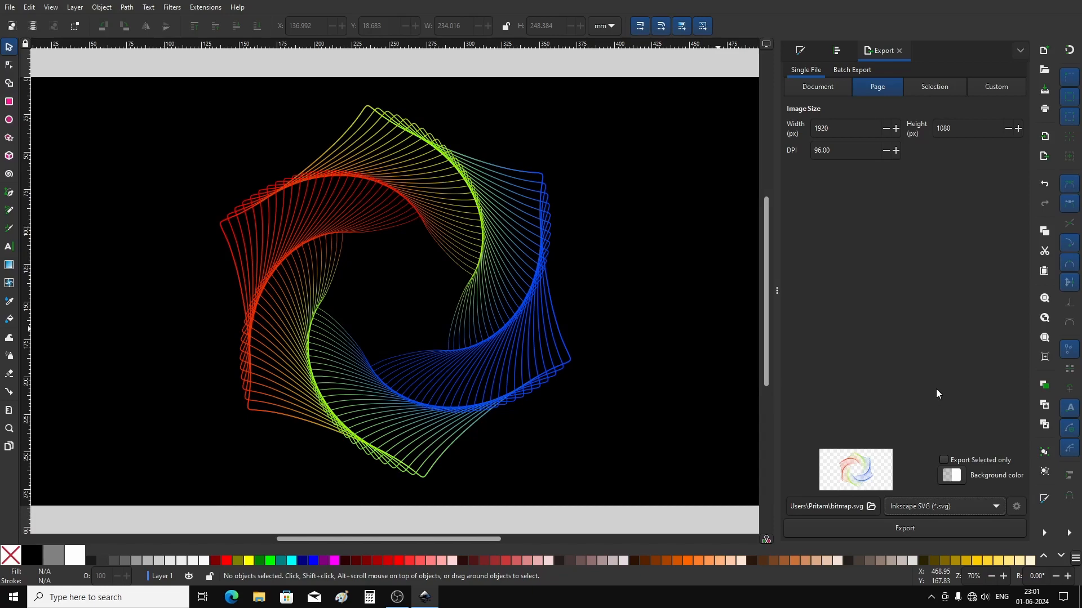
click(935, 507)
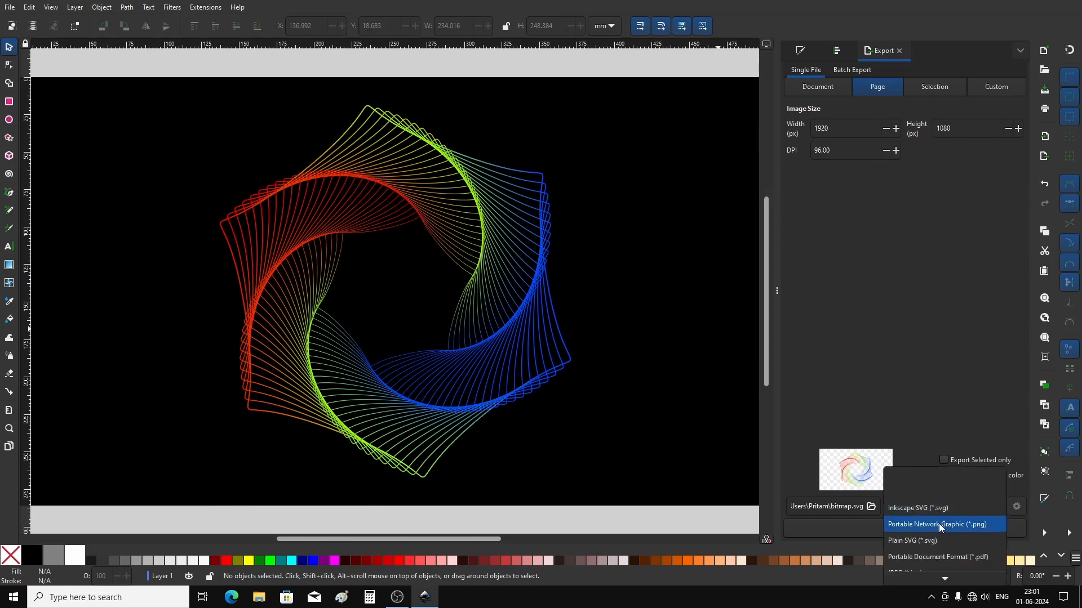
scroll(945, 539, down, 2)
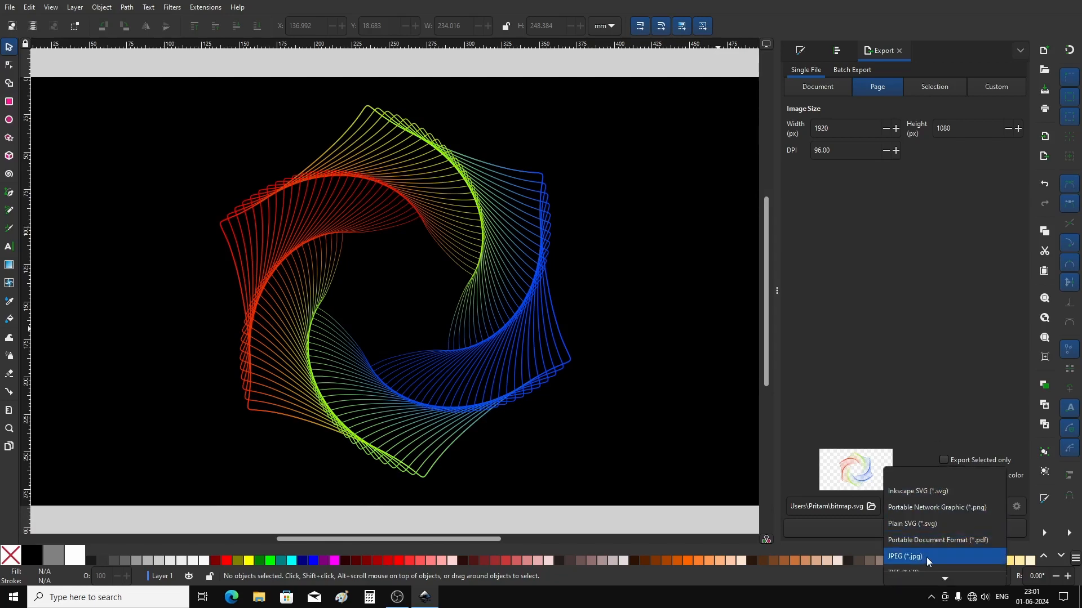
click(942, 508)
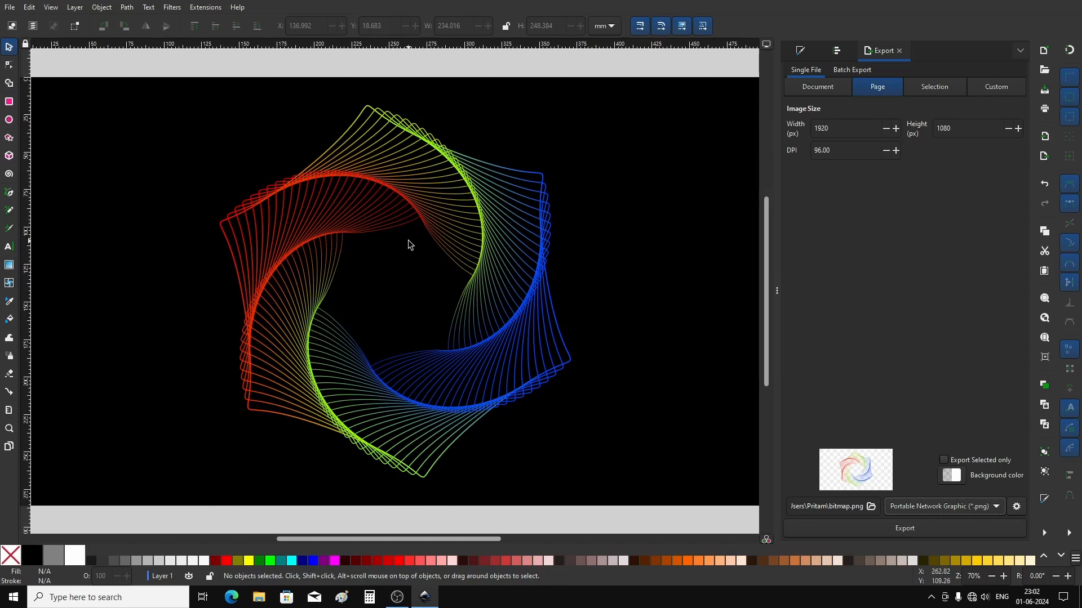
click(961, 478)
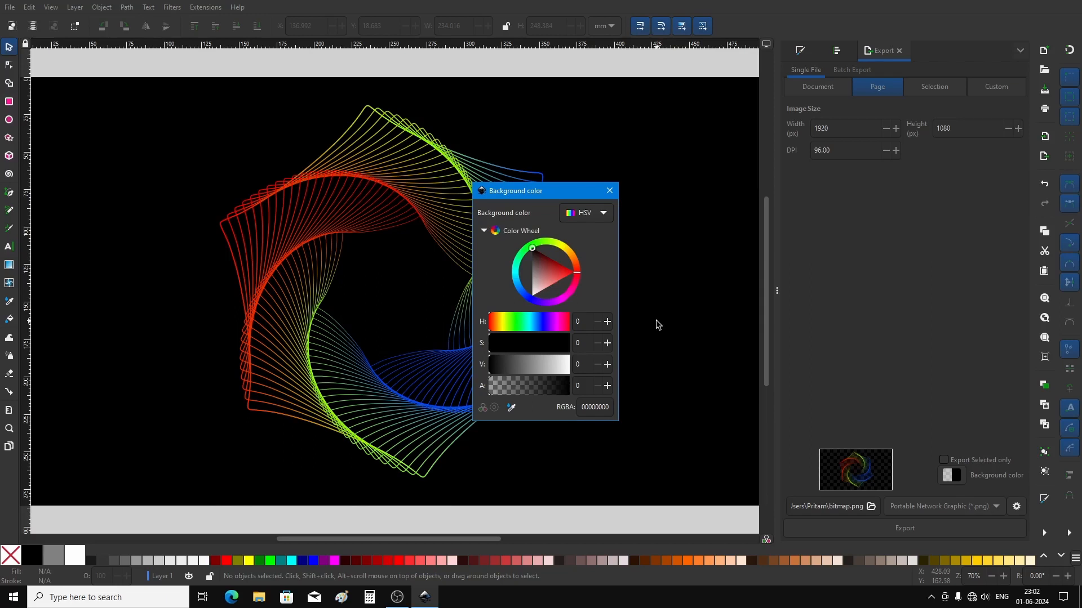
click(609, 192)
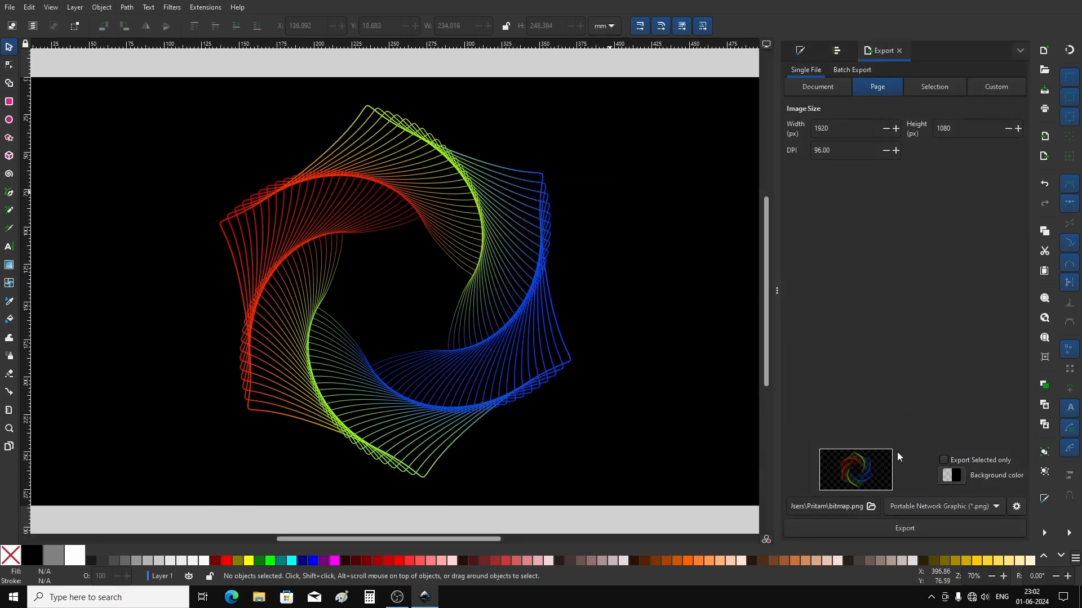
click(871, 507)
click(871, 506)
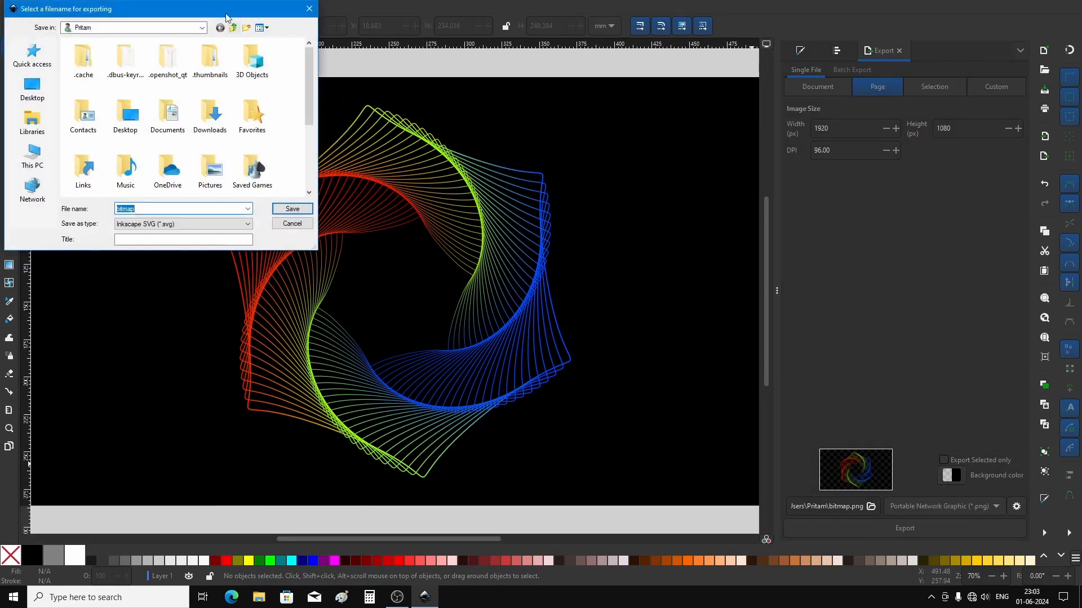
drag(227, 16, 580, 176)
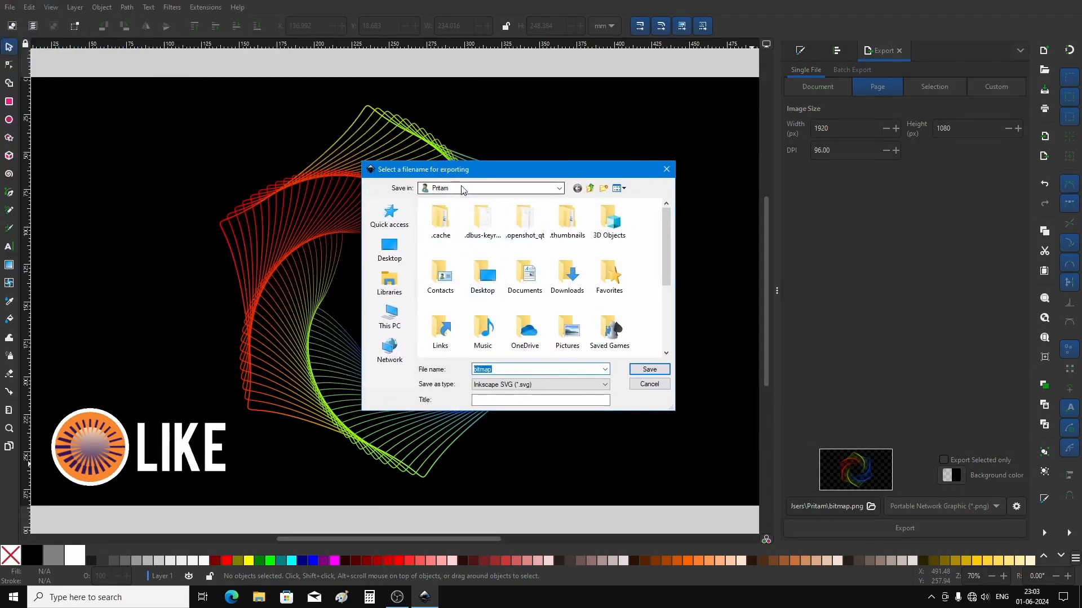
click(524, 385)
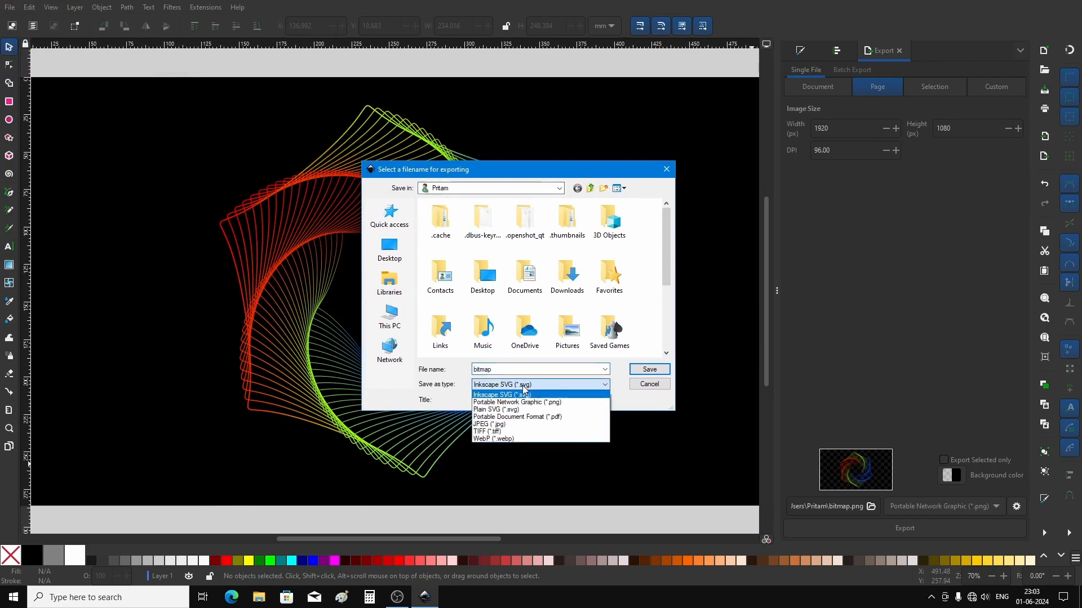
click(510, 402)
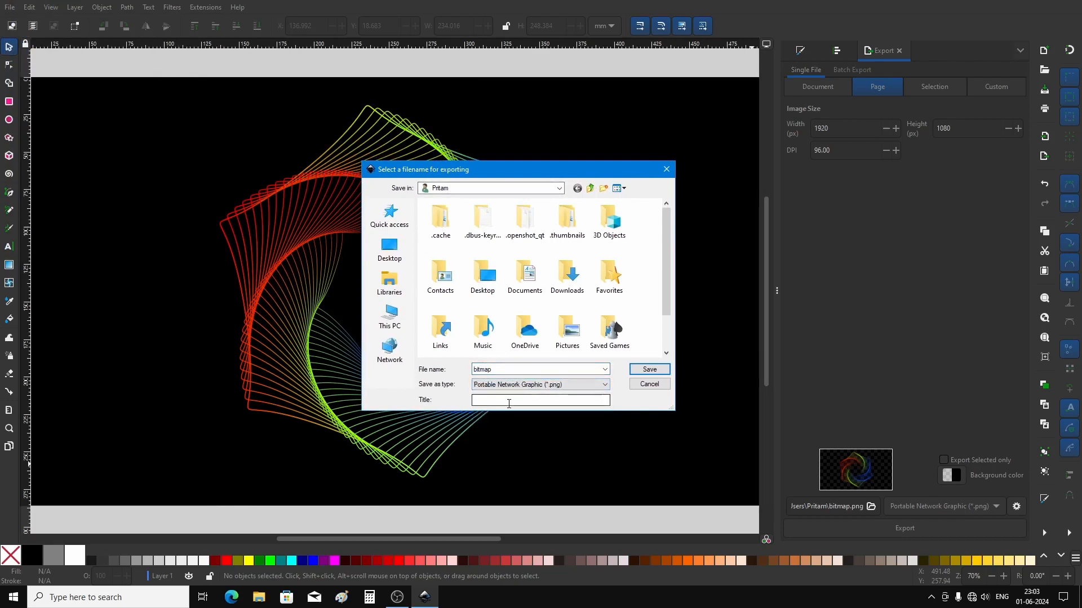
drag(508, 371, 388, 383)
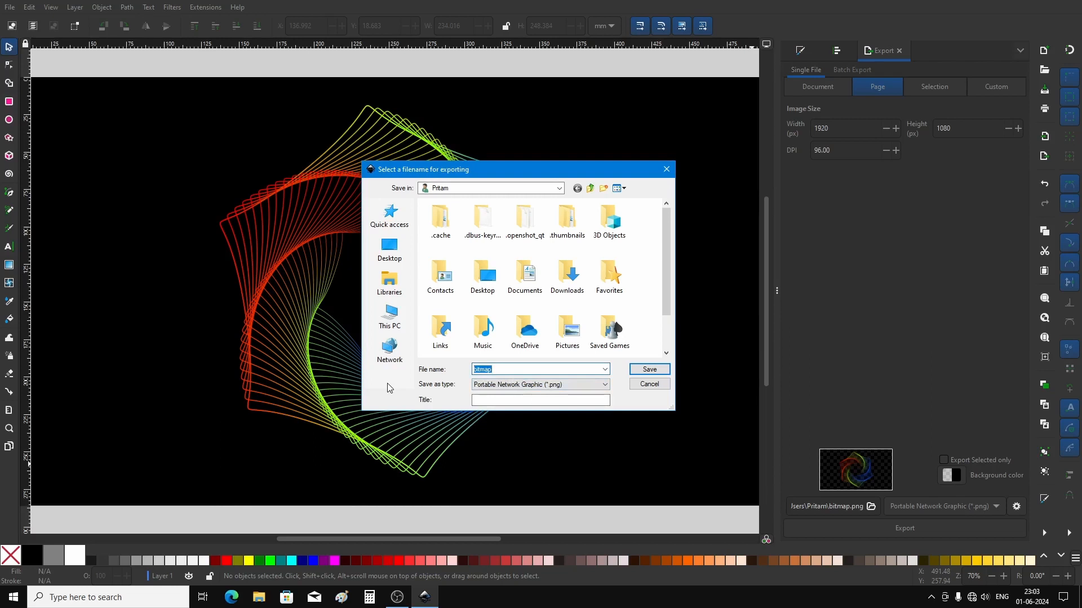
click(558, 188)
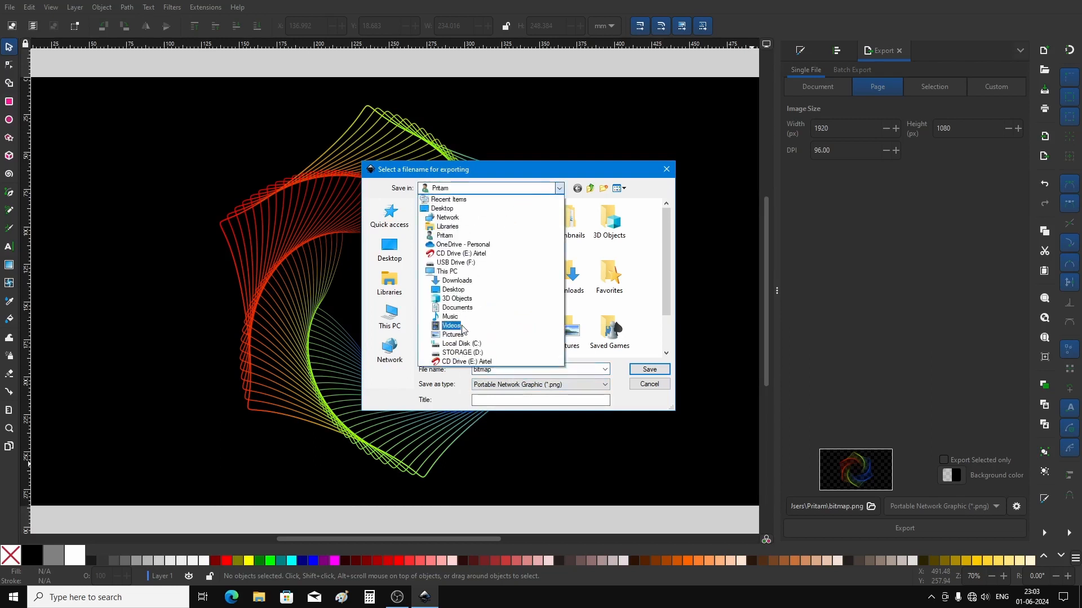
click(462, 353)
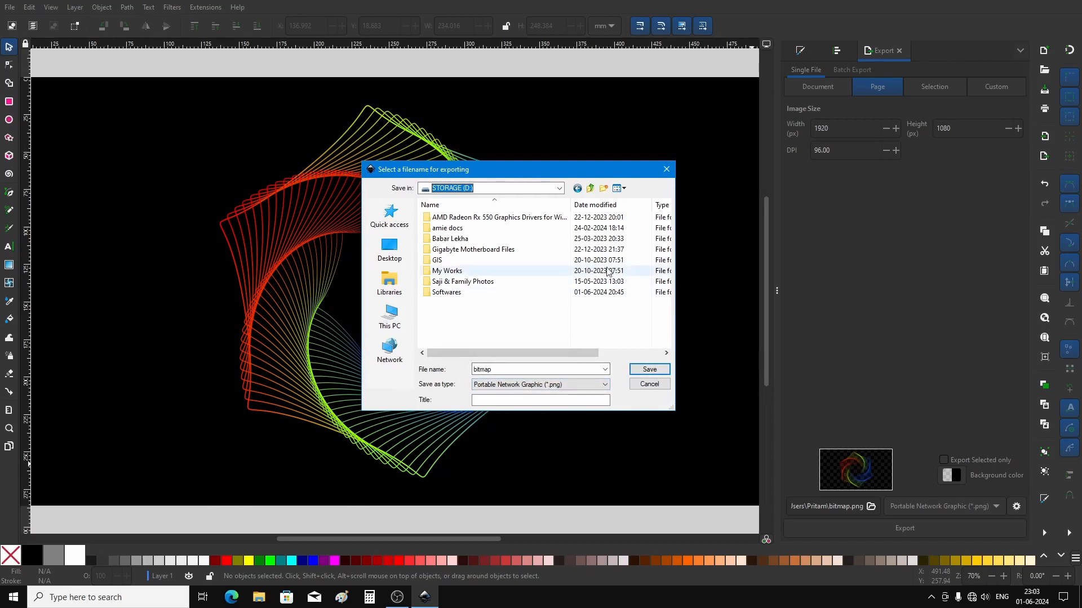
click(669, 168)
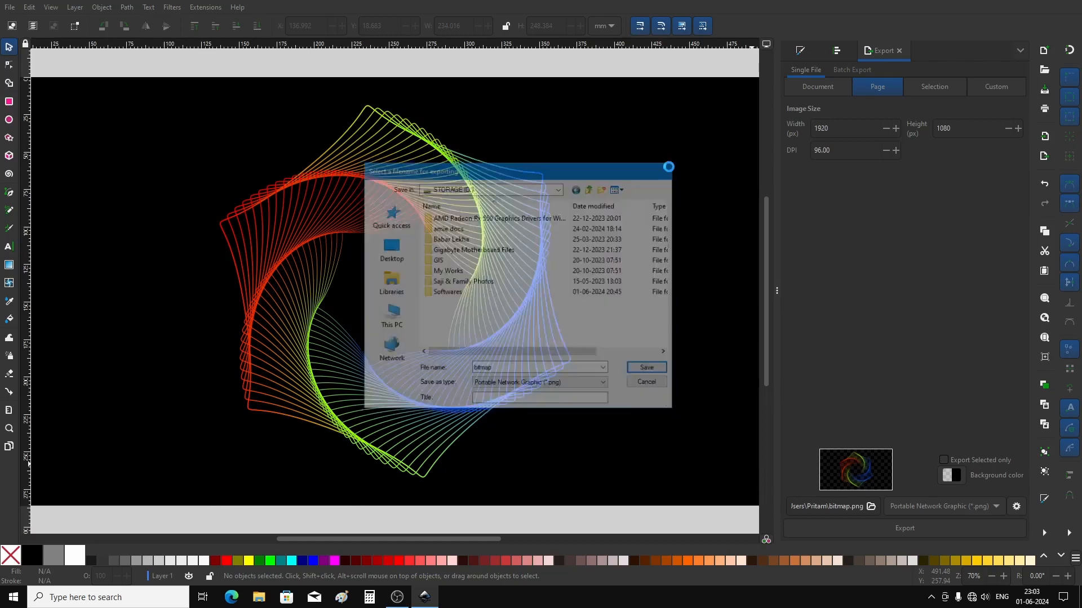